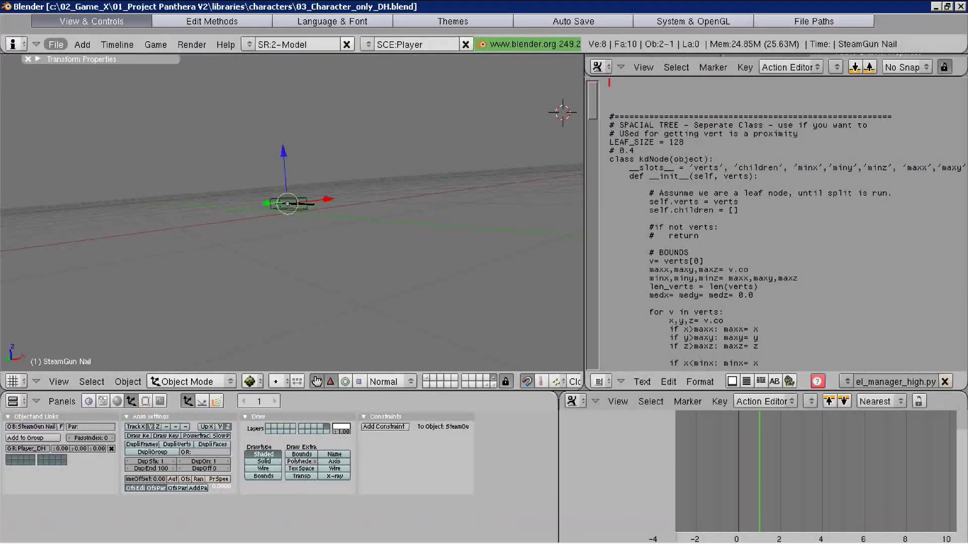
- Test-run the character game, switching the viewport between wireframe and textured display
{"action": "key", "text": "F2"}
{"action": "key", "text": "Escape"}
{"action": "key", "text": "p"}
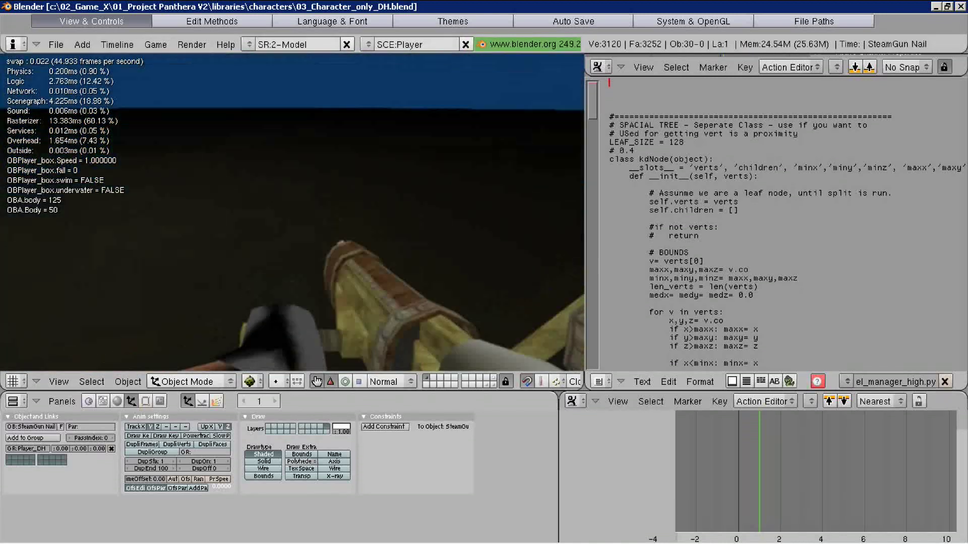
{"action": "key", "text": "Escape"}
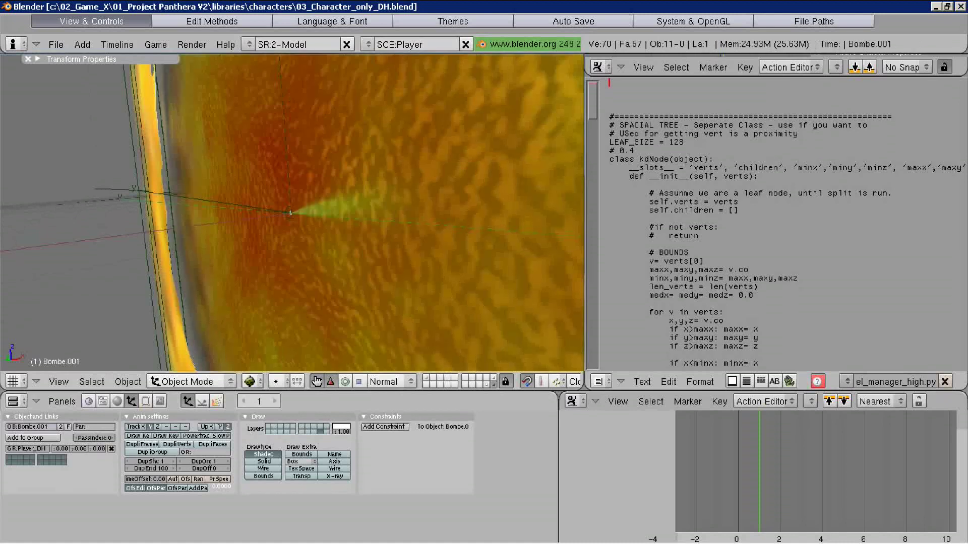
{"action": "left_click", "coordinate": [282, 367]}
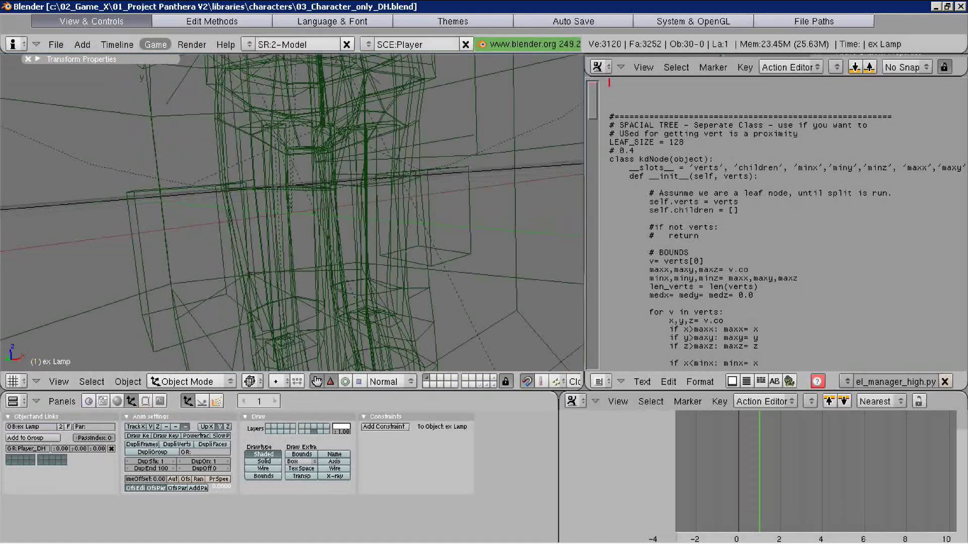
{"action": "left_click", "coordinate": [274, 310]}
{"action": "key", "text": "p"}
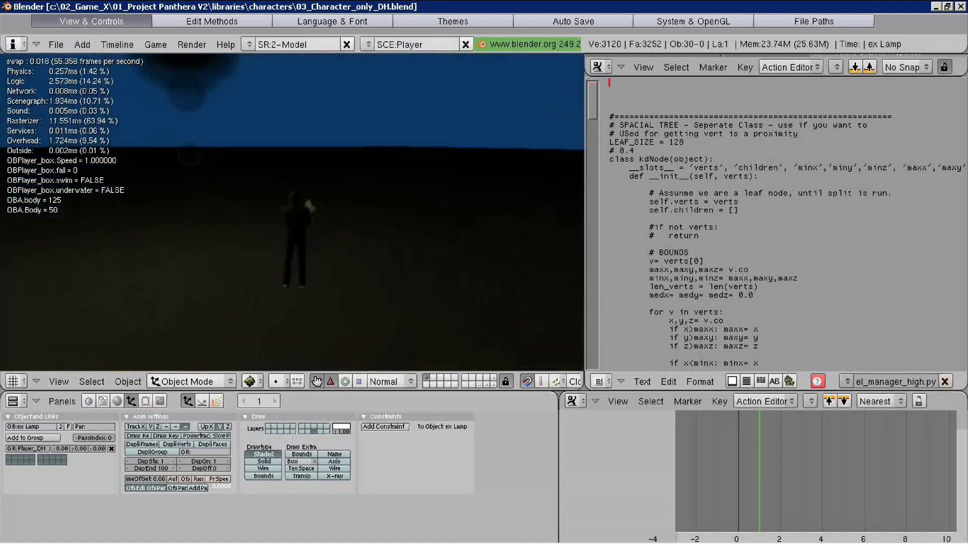
{"action": "key", "text": "Escape"}
- Select the Plane and run the character game twice more to check it
{"action": "key", "text": "F5"}
{"action": "left_click", "coordinate": [155, 45]}
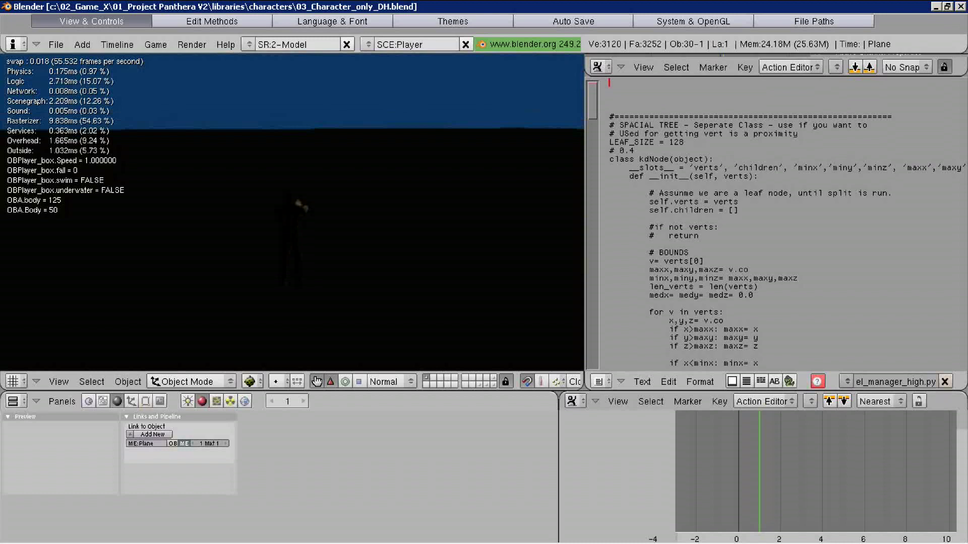
{"action": "key", "text": "Escape"}
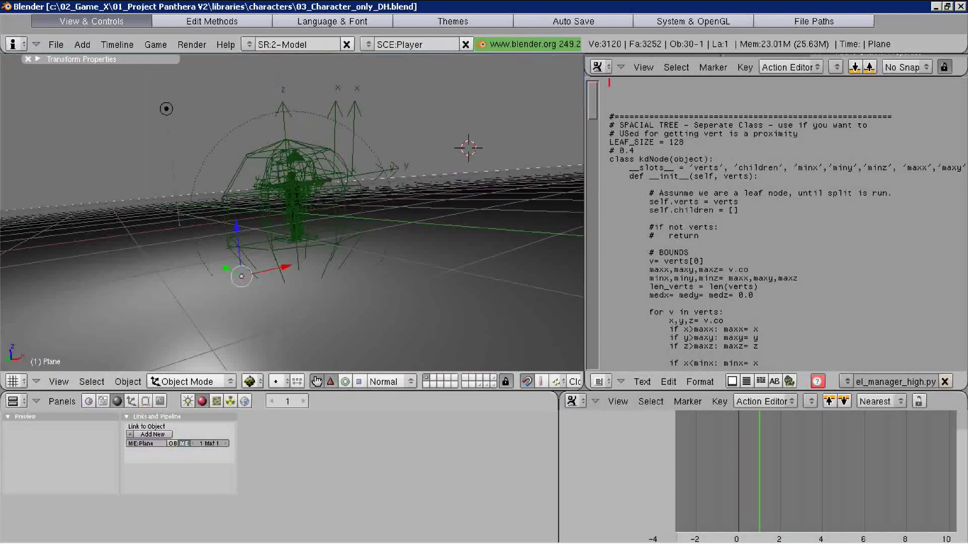
{"action": "key", "text": "p"}
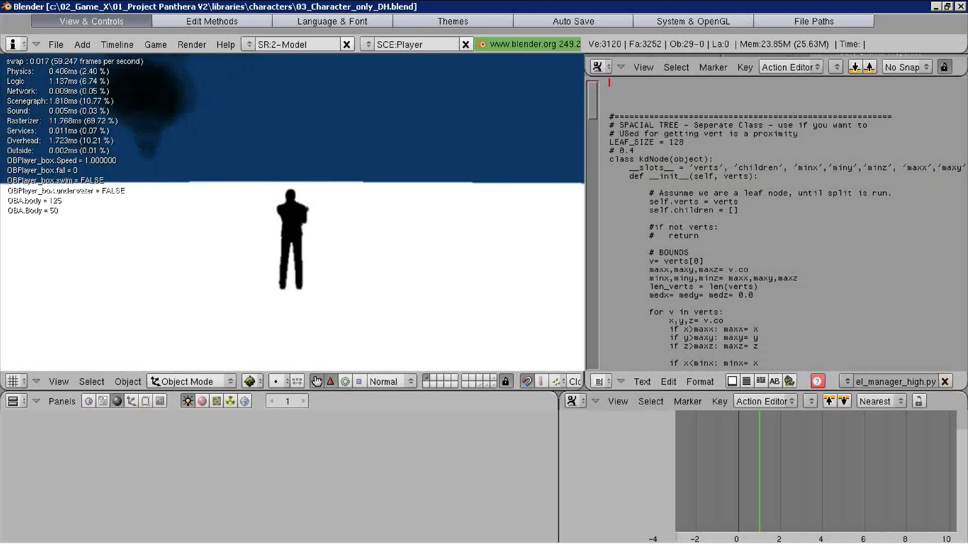
{"action": "key", "text": "Escape"}
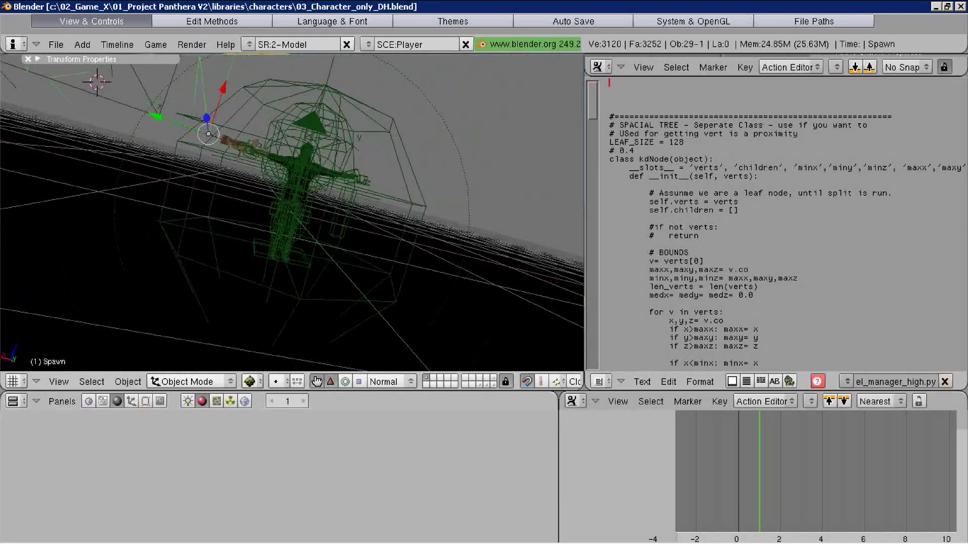
- Inspect the Spawn object's logic bricks and layer settings, then save over the character file
{"action": "key", "text": "F4"}
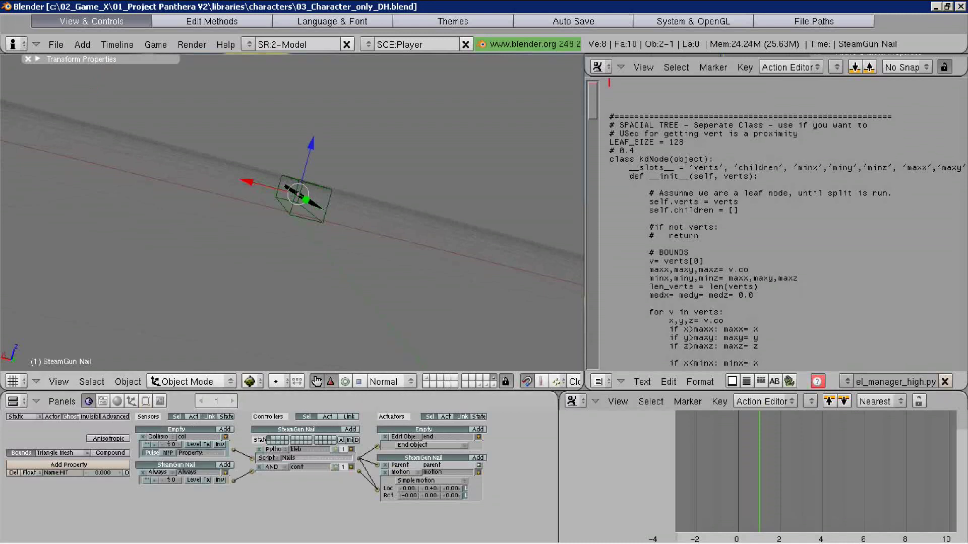
{"action": "key", "text": "F7"}
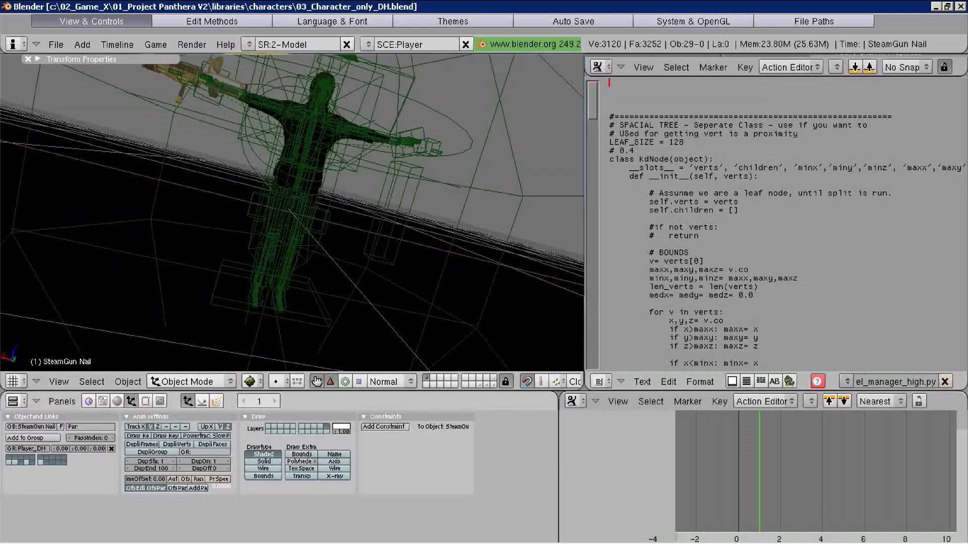
{"action": "key", "text": "ctrl+w"}
{"action": "key", "text": "Return"}
{"action": "key", "text": "alt+Tab"}
- Link the Bombe group from weapons\Bombe\Bombe.blend\Group into the city level
{"action": "key", "text": "BackSpace"}
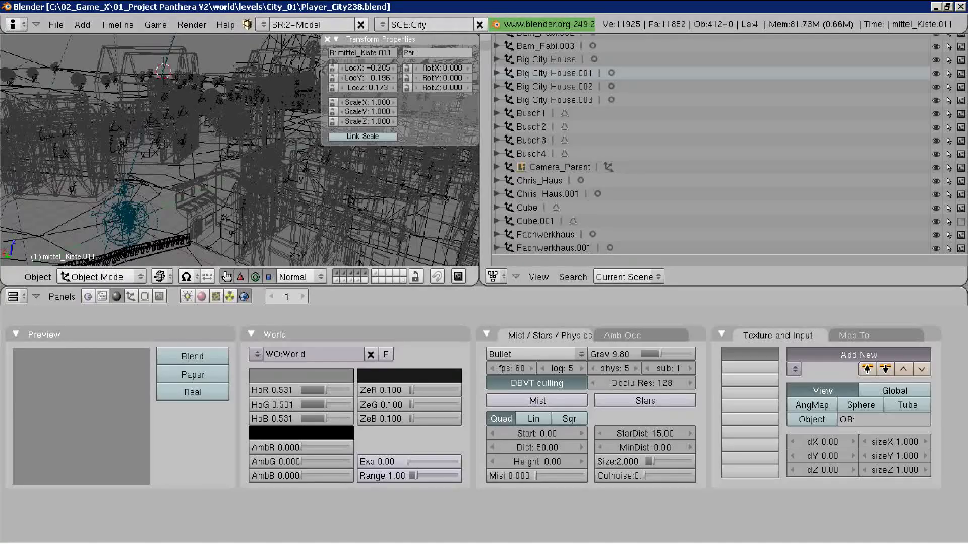
{"action": "key", "text": "shift+F1"}
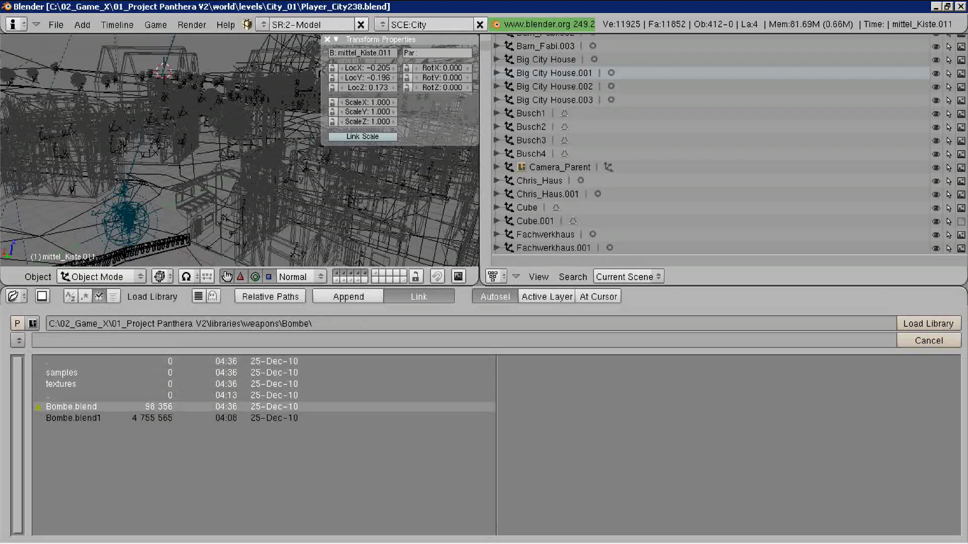
{"action": "left_click", "coordinate": [58, 406]}
{"action": "left_click", "coordinate": [60, 384]}
{"action": "left_click", "coordinate": [928, 323]}
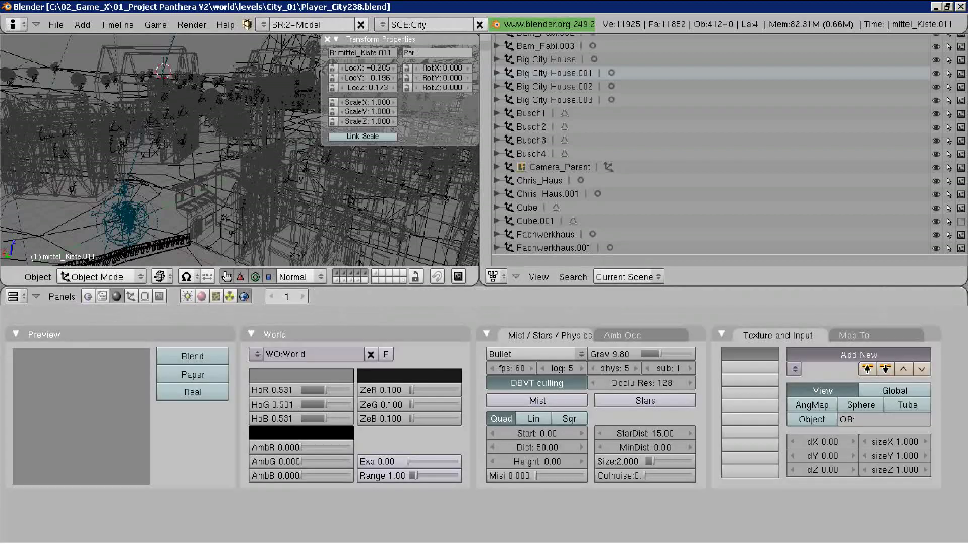
- Browse the Add > Group list of building groups without adding anything
{"action": "key", "text": "space"}
{"action": "key", "text": "Escape"}
{"action": "key", "text": "2"}
{"action": "key", "text": "space"}
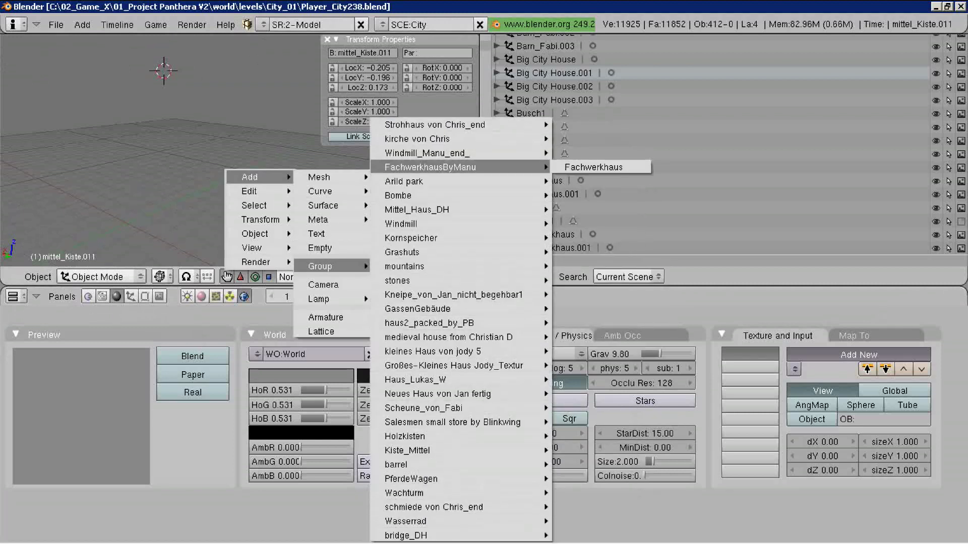
{"action": "key", "text": "Escape"}
- Check layers 1, 3 and 4 of the city level and bring up the File menu
{"action": "key", "text": "1"}
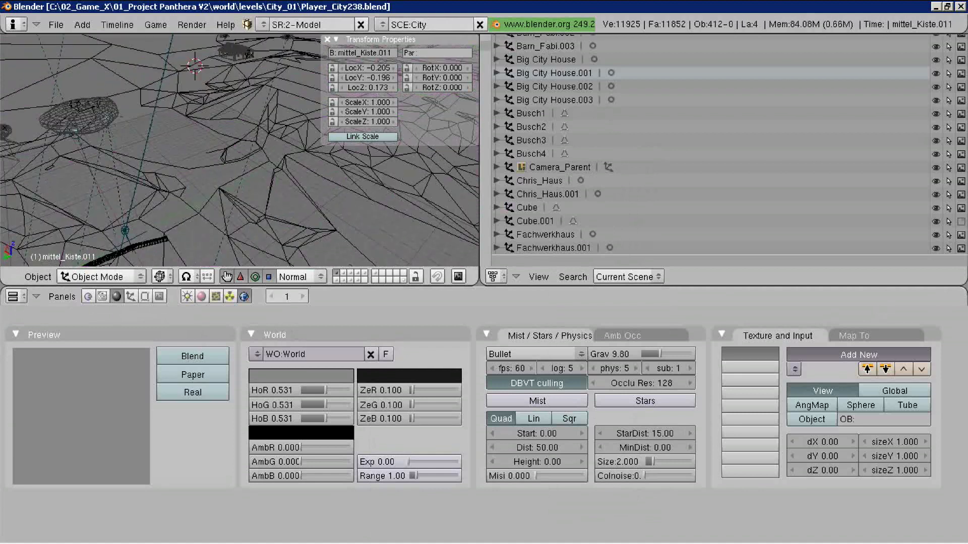
{"action": "key", "text": "3"}
{"action": "key", "text": "1"}
{"action": "key", "text": "4"}
{"action": "left_click", "coordinate": [56, 25]}
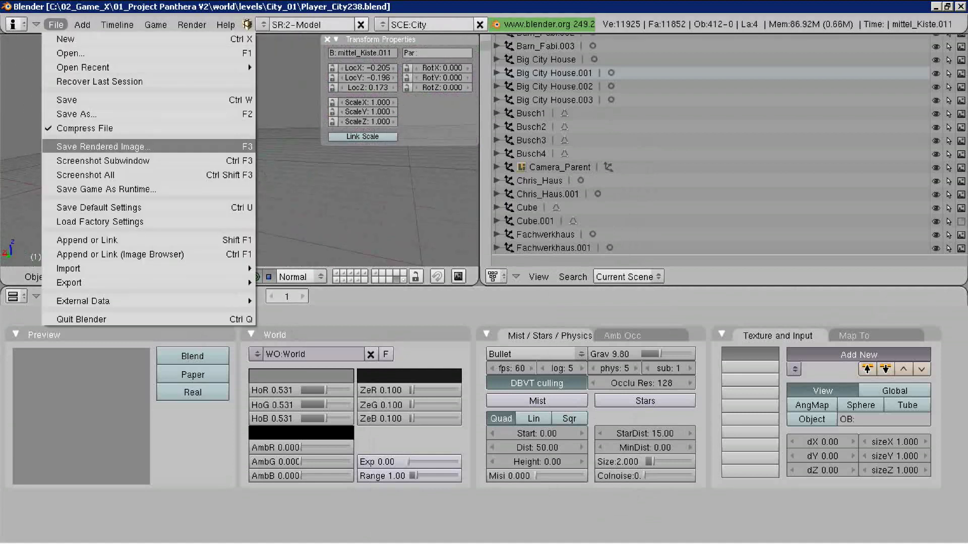
{"action": "key", "text": "Escape"}
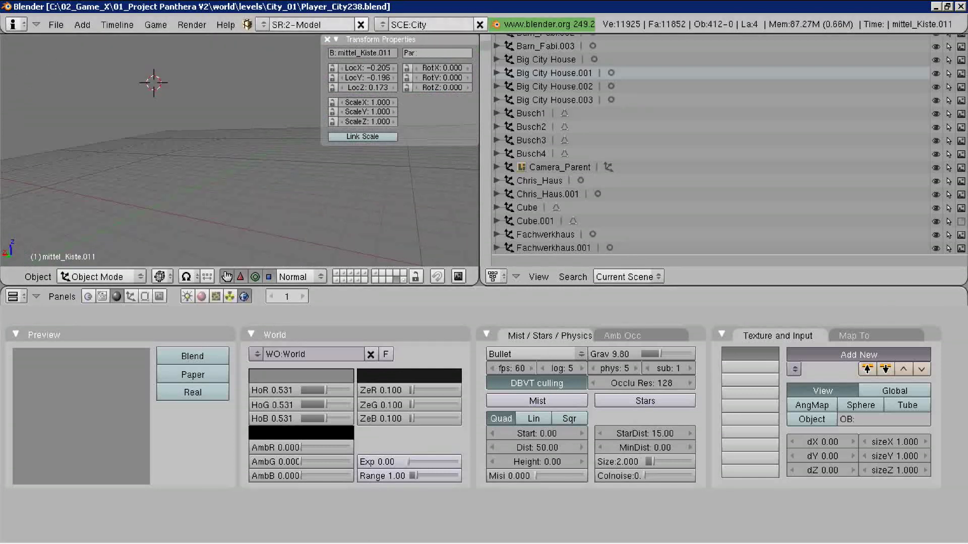
{"action": "left_click", "coordinate": [56, 25]}
- Link every object from Bombe.blend\Object into the level and test-run the game
{"action": "left_click", "coordinate": [87, 240]}
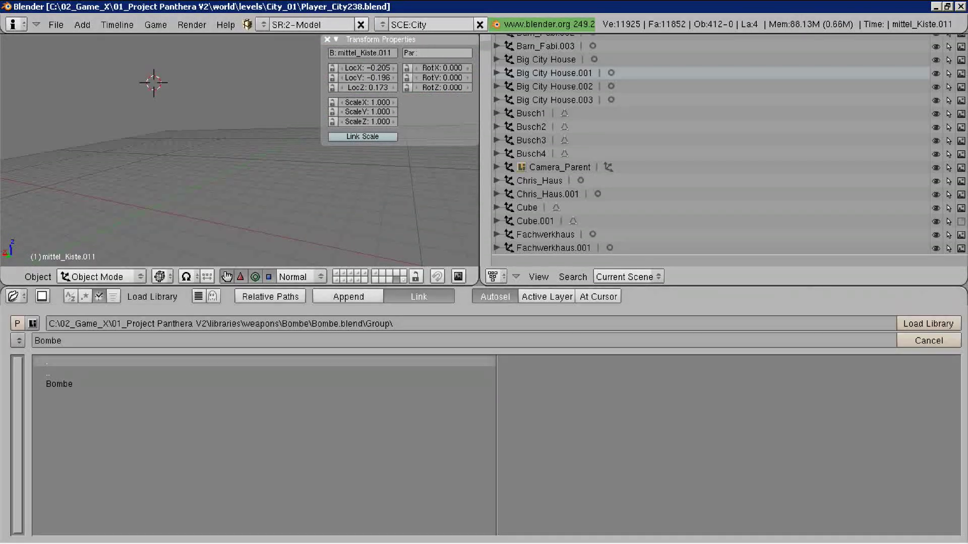
{"action": "key", "text": "p"}
{"action": "key", "text": "p"}
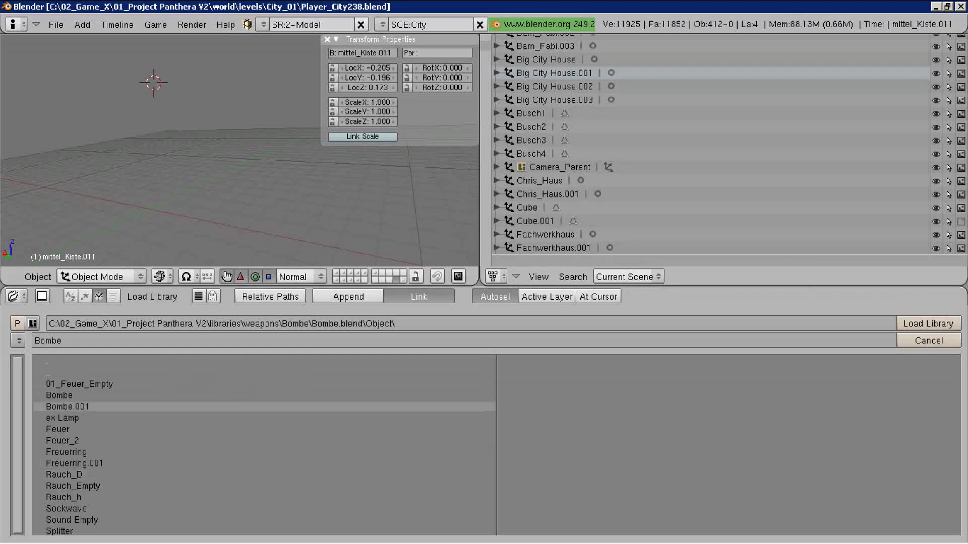
{"action": "key", "text": "a"}
{"action": "key", "text": "Return"}
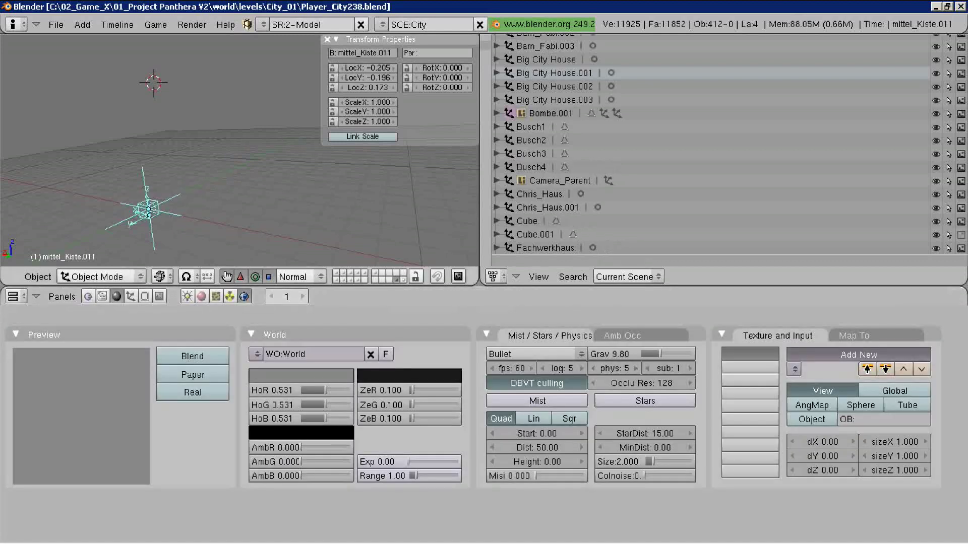
{"action": "left_click", "coordinate": [155, 25]}
{"action": "left_click", "coordinate": [171, 37]}
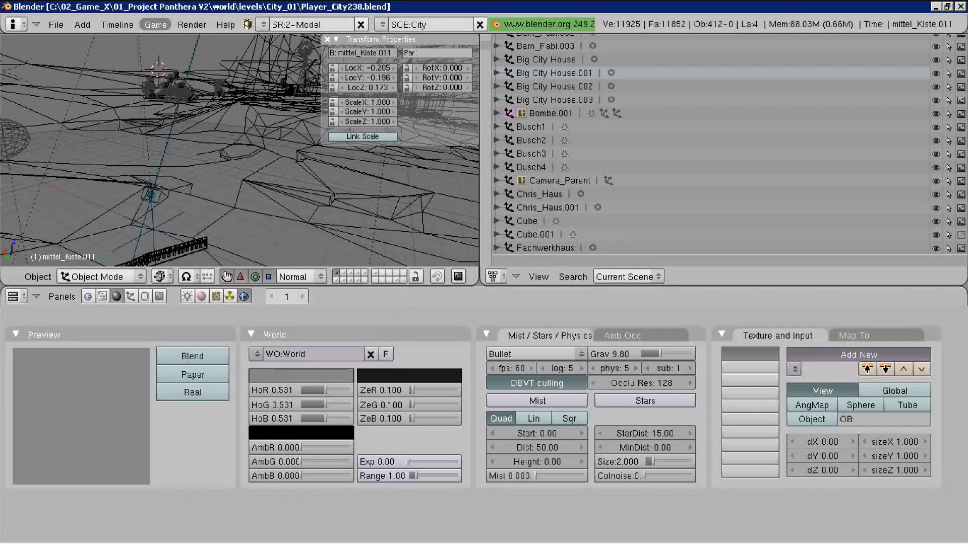
{"action": "key", "text": "p"}
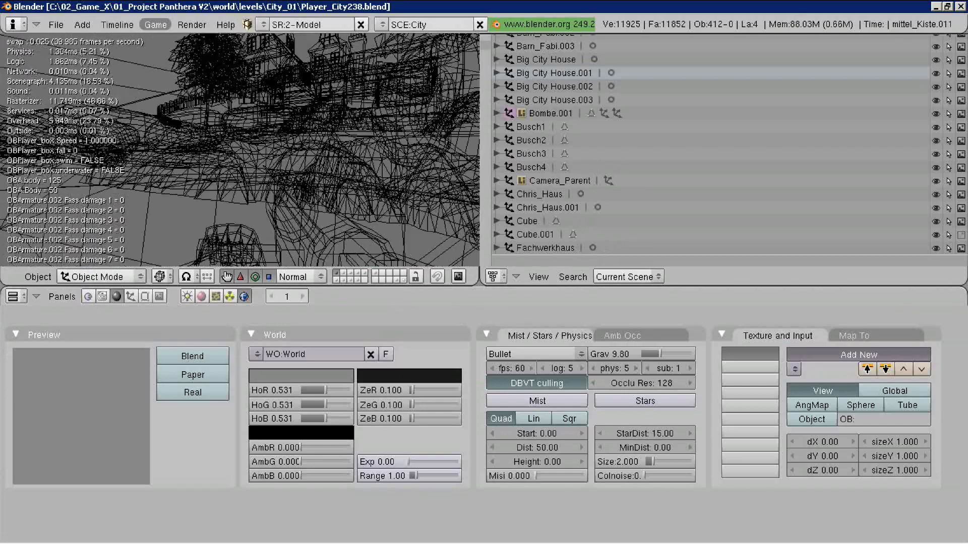
{"action": "key", "text": "Escape"}
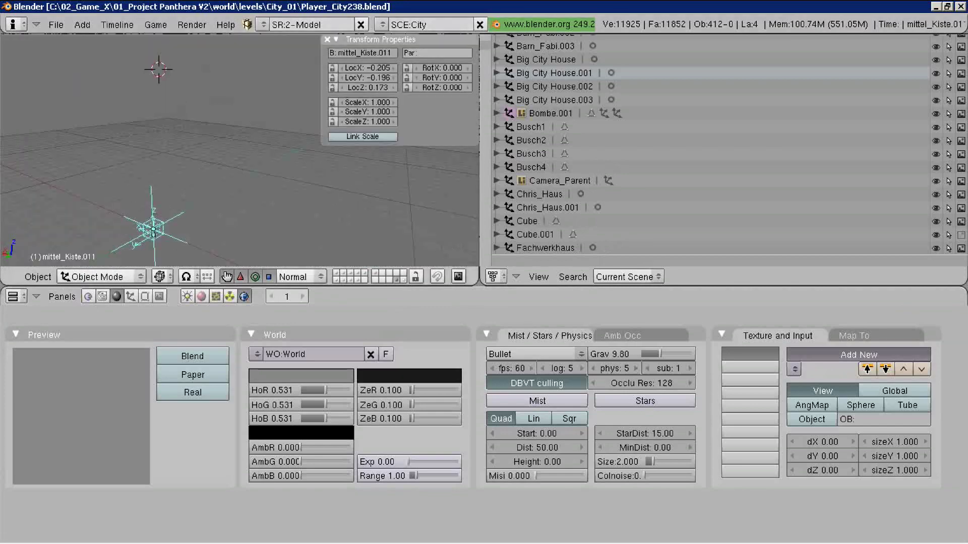
- Rename the linked object Bombe.001 to Bombe and test-run the game again
{"action": "left_click", "coordinate": [538, 113]}
{"action": "key", "text": "F9"}
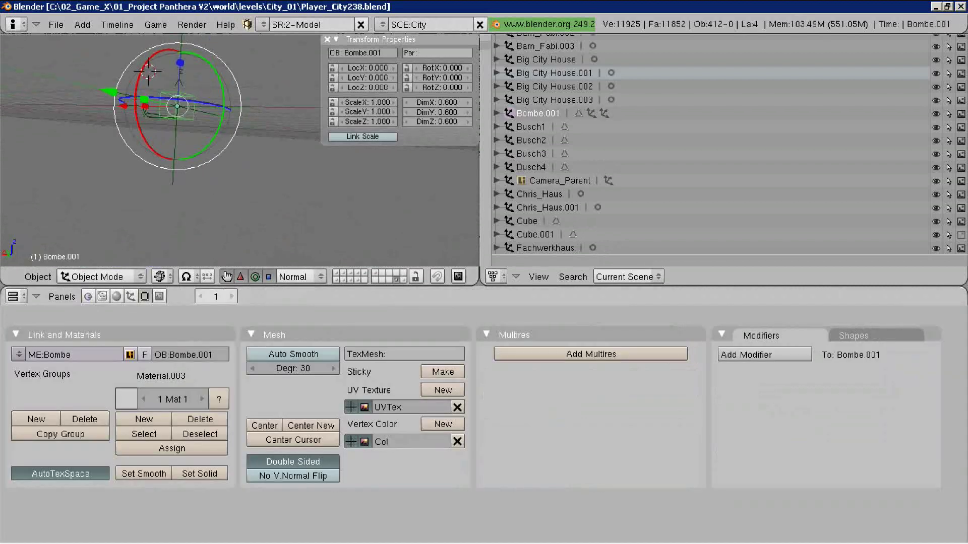
{"action": "key", "text": "BackSpace"}
{"action": "key", "text": "Return"}
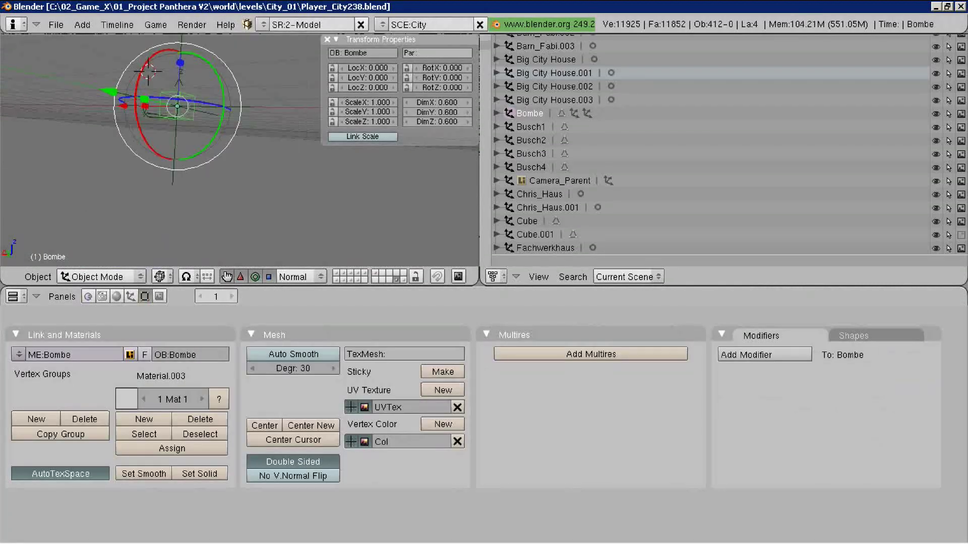
{"action": "key", "text": "p"}
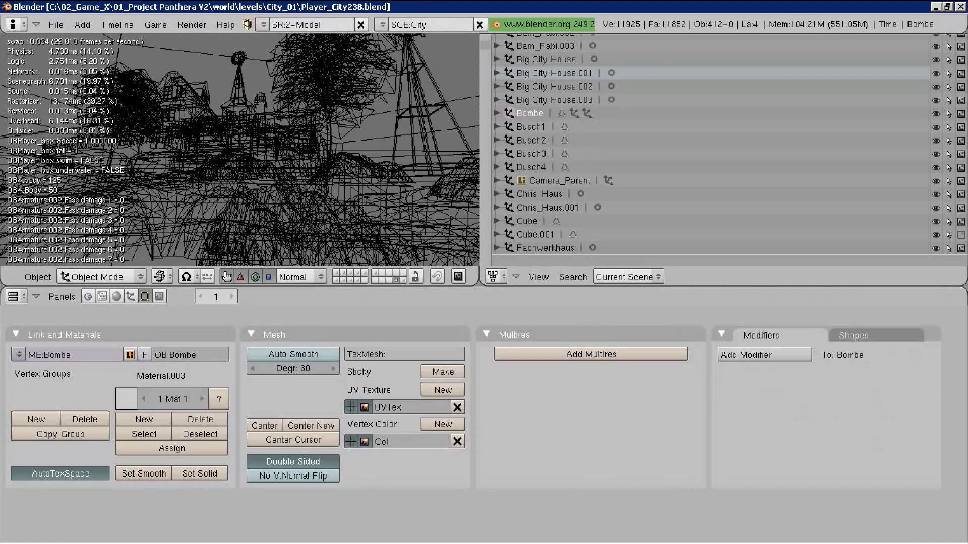
{"action": "key", "text": "Escape"}
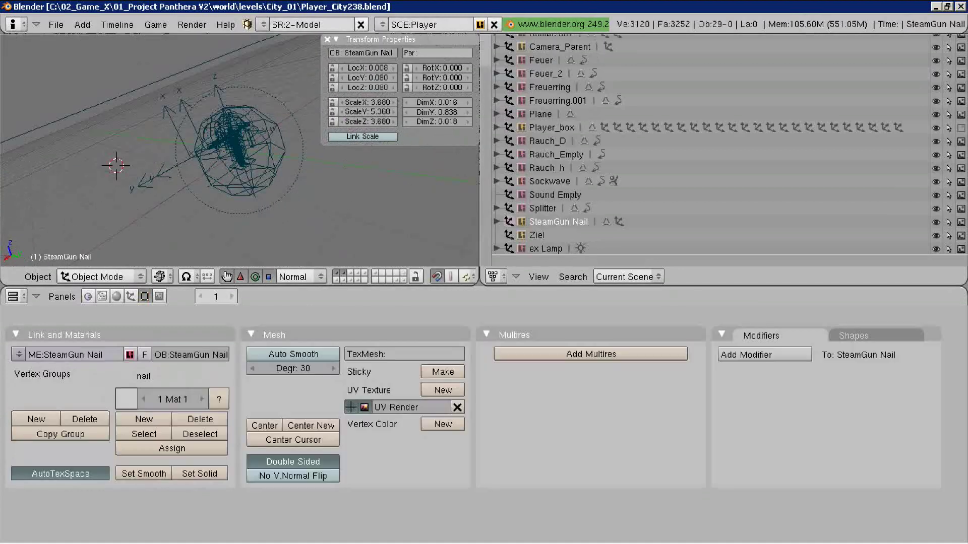
- Test-run the city game once more
{"action": "key", "text": "Escape"}
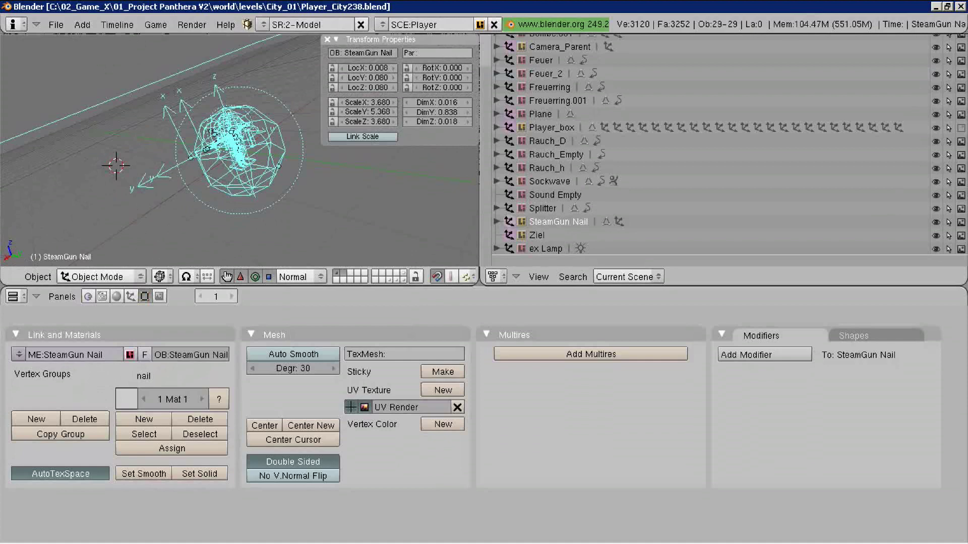
{"action": "key", "text": "Escape"}
{"action": "key", "text": "p"}
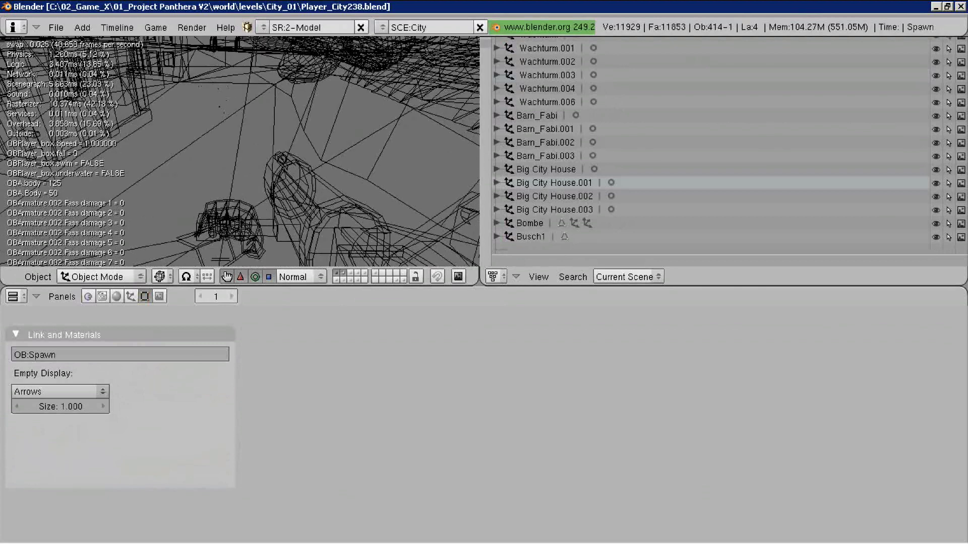
{"action": "key", "text": "Escape"}
- Select Bombe, review Spawn.001's Add Object logic, and show Bombe's editing settings
{"action": "left_click", "coordinate": [529, 223]}
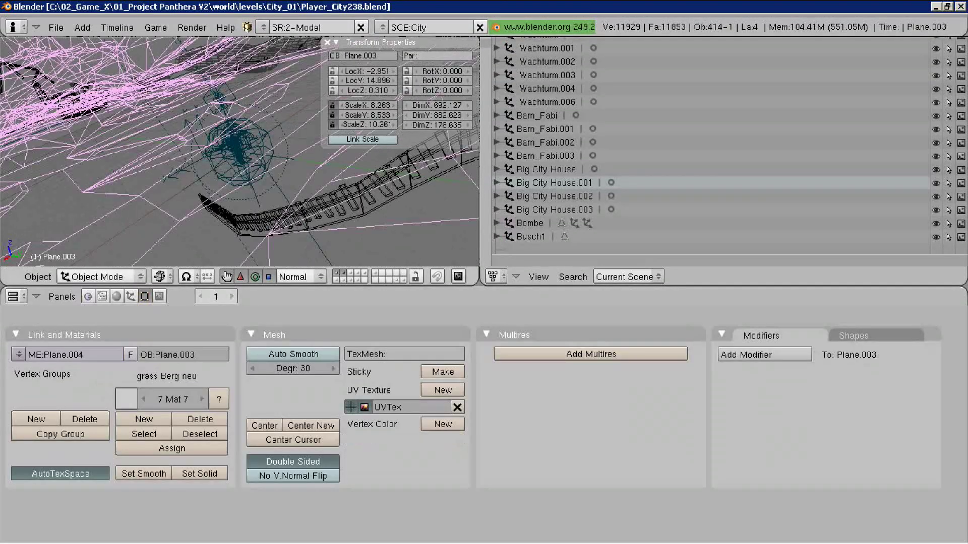
{"action": "key", "text": "F4"}
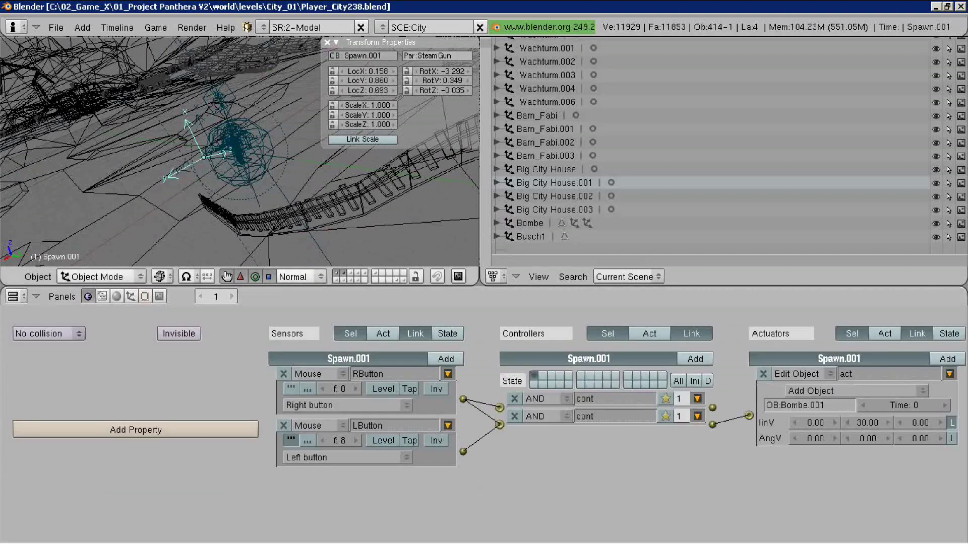
{"action": "key", "text": "ctrl+z"}
{"action": "key", "text": "F9"}
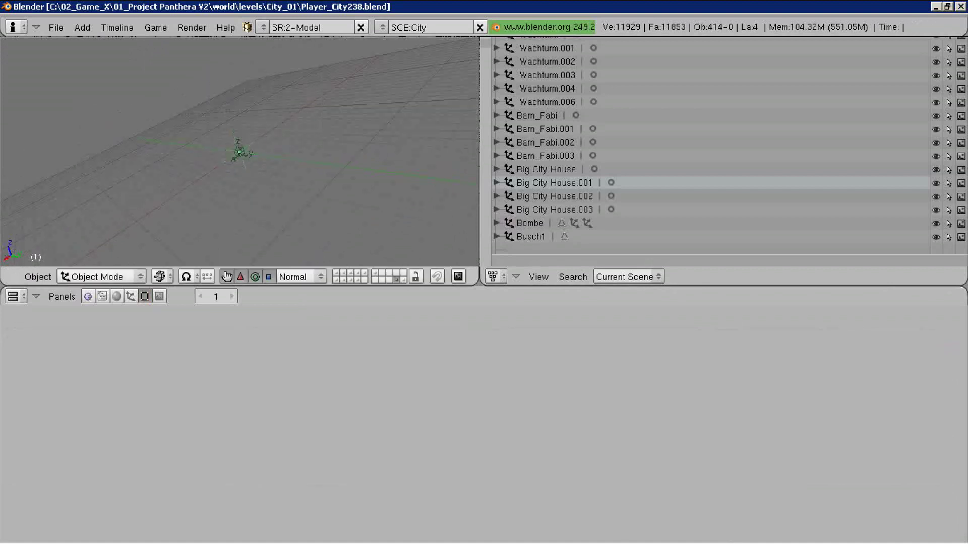
- Delete the placeholder cube so the linked bomb mesh becomes Bombe.001, testing the game twice
{"action": "key", "text": "ctrl+z"}
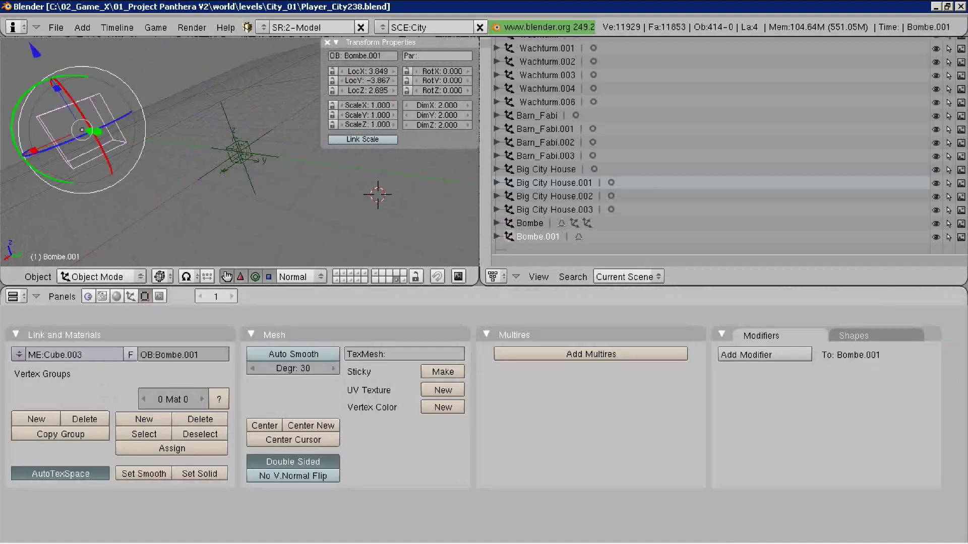
{"action": "key", "text": "KP_Divide"}
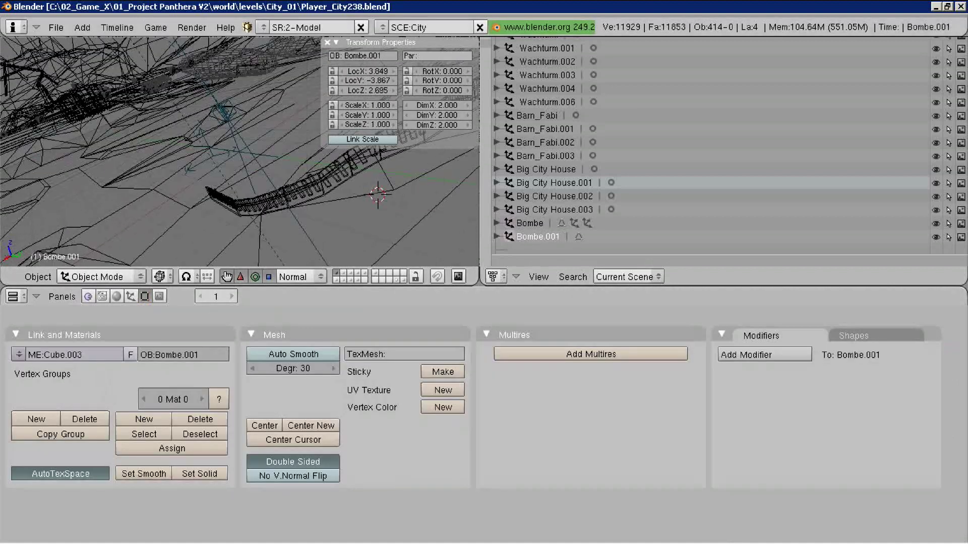
{"action": "key", "text": "p"}
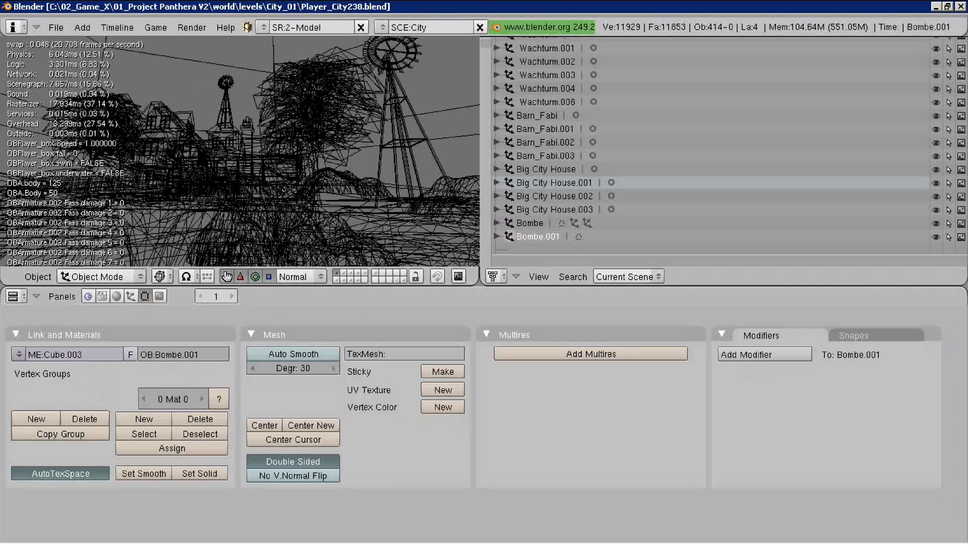
{"action": "key", "text": "Escape"}
{"action": "key", "text": "KP_Divide"}
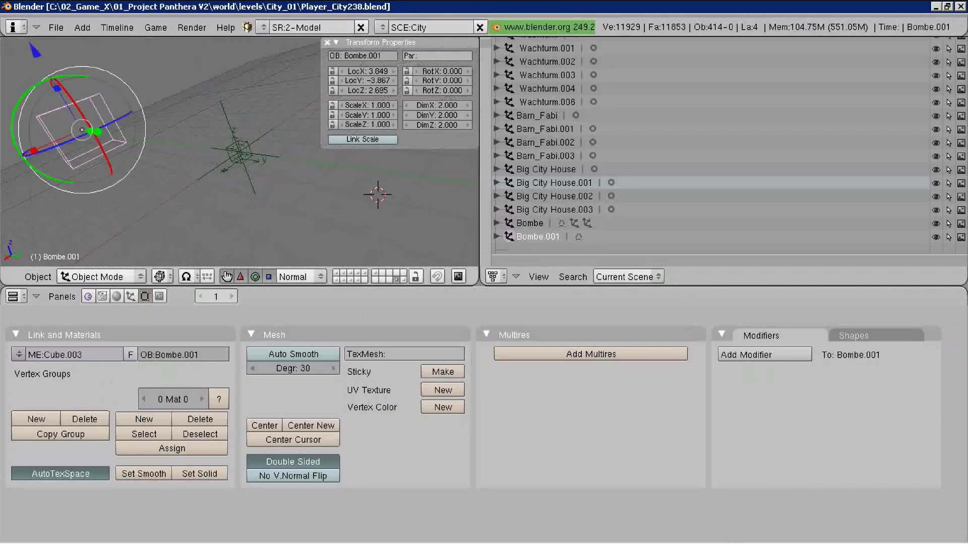
{"action": "key", "text": "ctrl+z"}
{"action": "key", "text": "ctrl+z"}
{"action": "key", "text": "ctrl+z"}
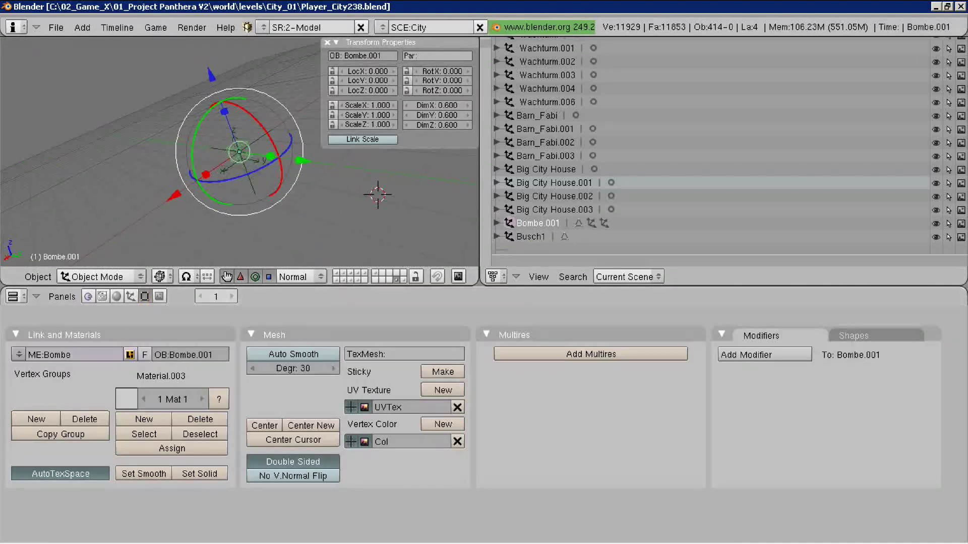
{"action": "key", "text": "p"}
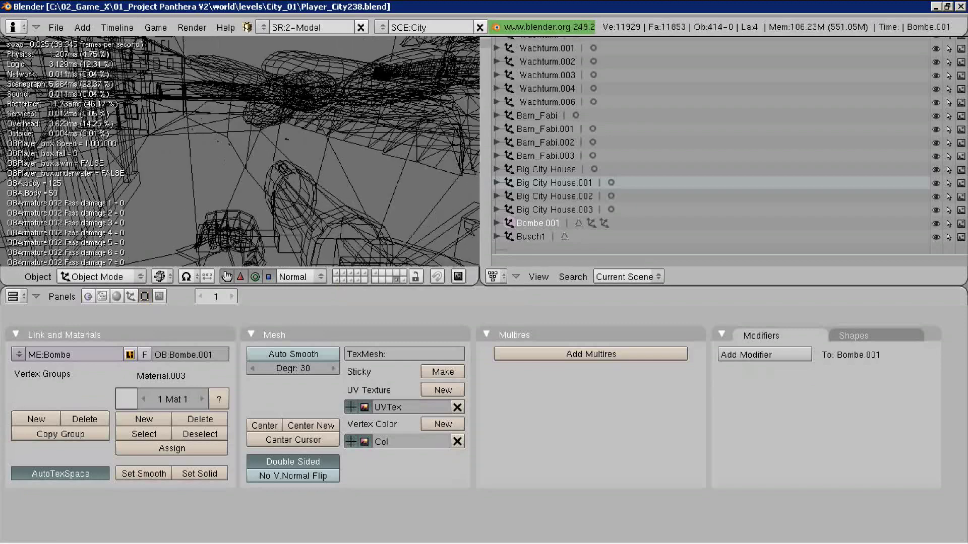
{"action": "key", "text": "Escape"}
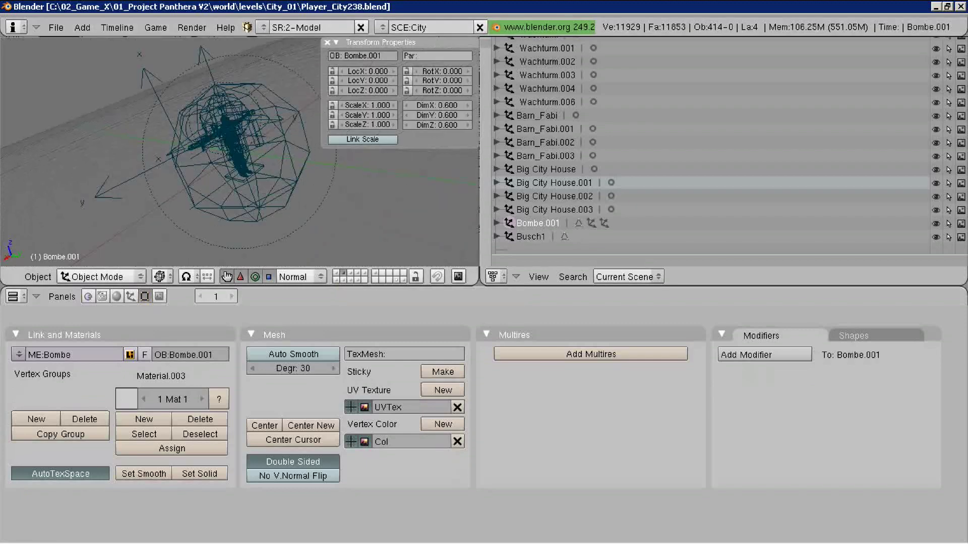
- Centre the view on the Spawn.001 empty and test-run the game
{"action": "key", "text": "KP_Decimal"}
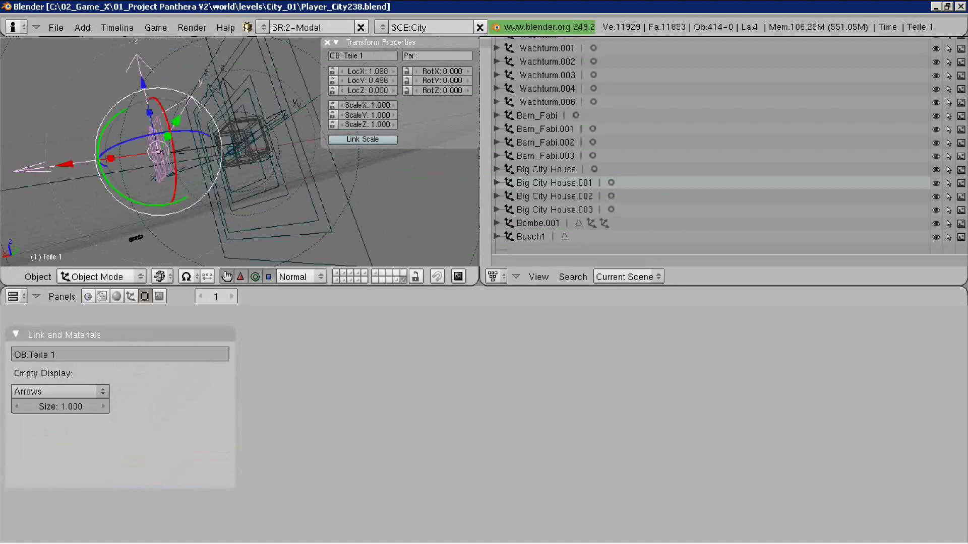
{"action": "key", "text": "KP_Decimal"}
{"action": "key", "text": "KP_Decimal"}
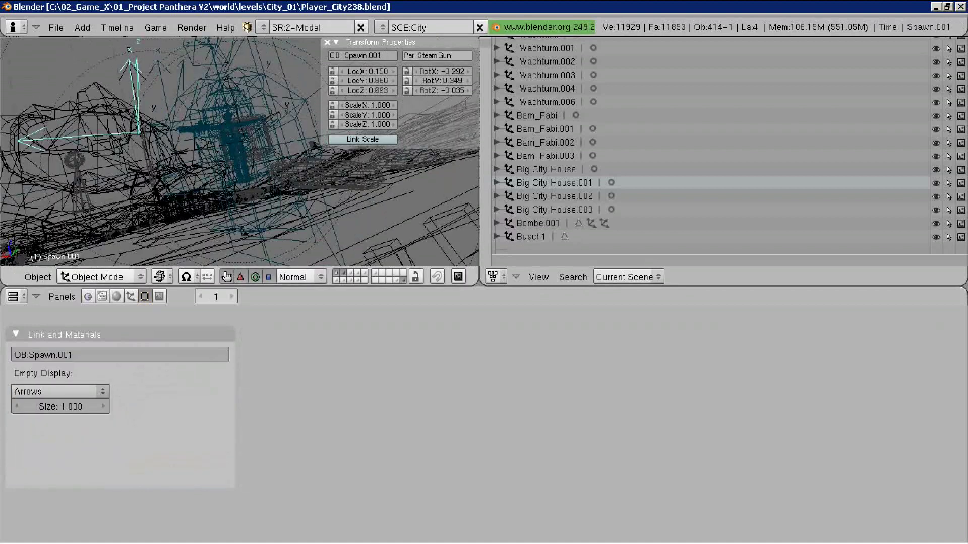
{"action": "key", "text": "KP_8"}
{"action": "key", "text": "KP_Decimal"}
{"action": "key", "text": "KP_Decimal"}
{"action": "key", "text": "ctrl+z"}
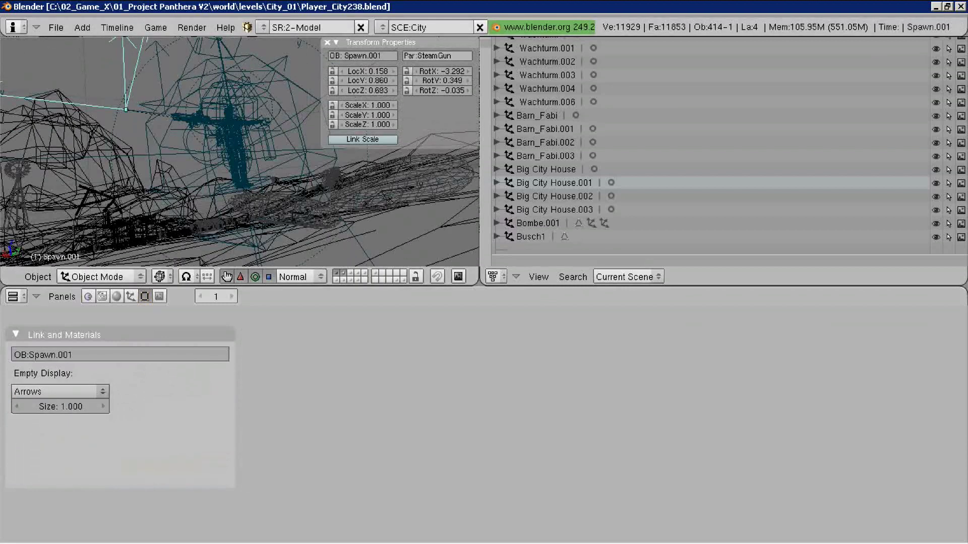
{"action": "key", "text": "p"}
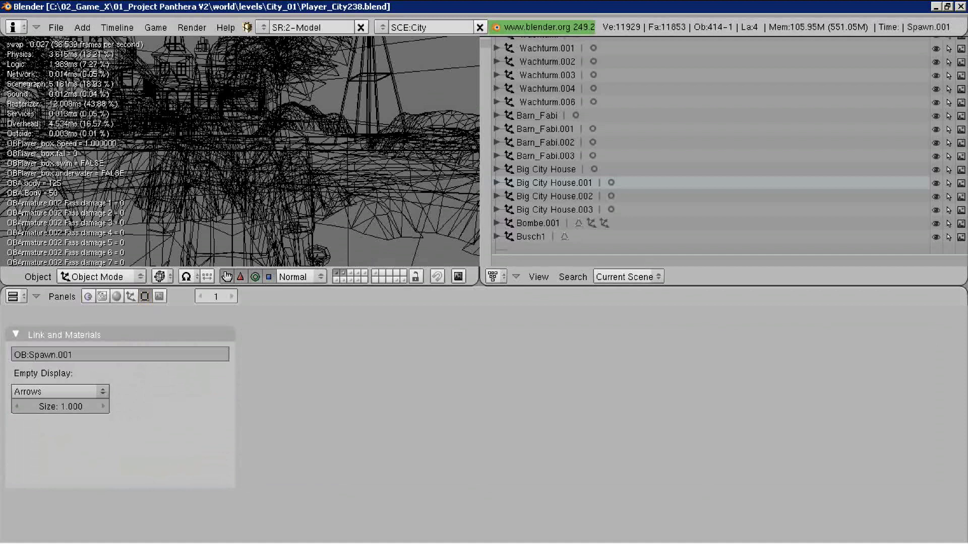
{"action": "key", "text": "Escape"}
- Duplicate Spawn.001 with its logic into a new Spawn empty and position it
{"action": "key", "text": "g"}
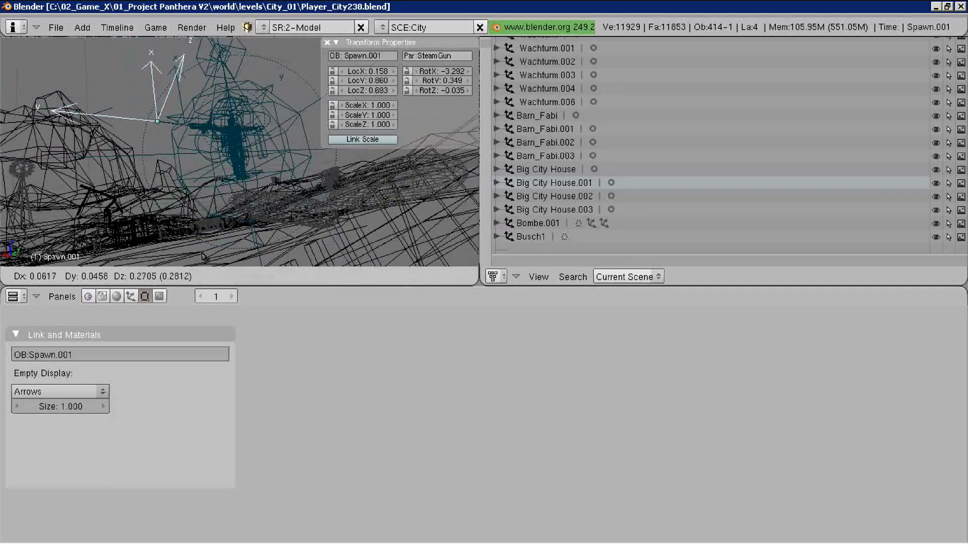
{"action": "key", "text": "F4"}
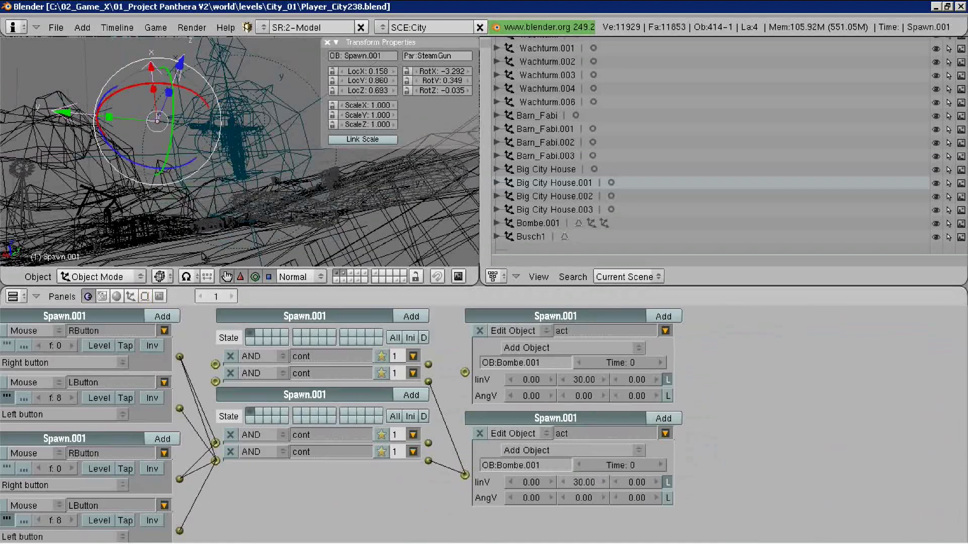
{"action": "key", "text": "shift+d"}
{"action": "key", "text": "Return"}
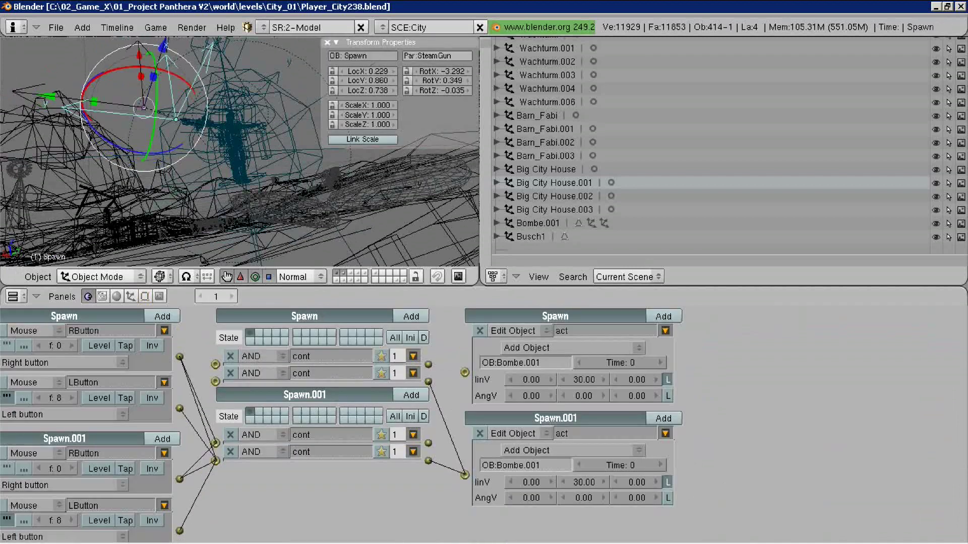
{"action": "key", "text": "g"}
{"action": "key", "text": "Return"}
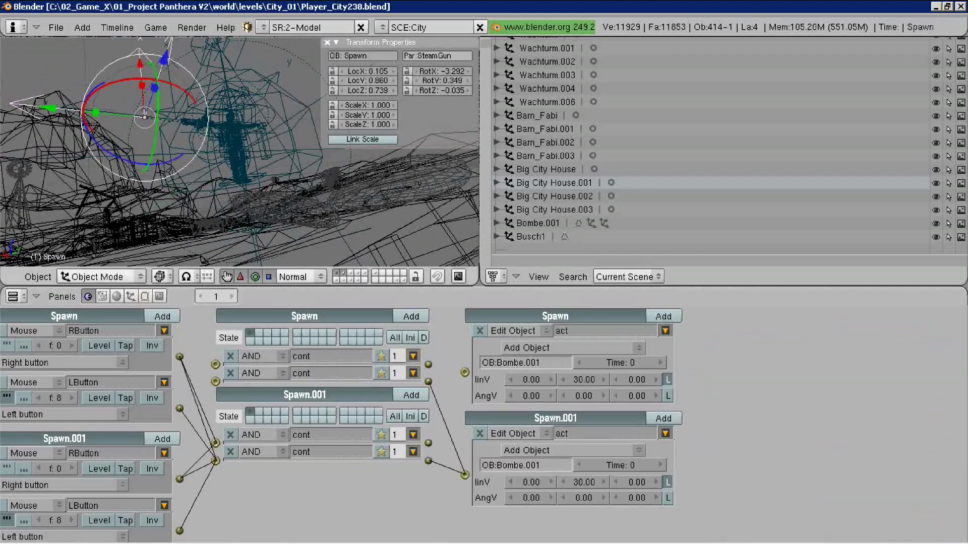
- Look over the Ctrl+L link and U single-user options without applying them
{"action": "key", "text": "space"}
{"action": "key", "text": "ctrl+l"}
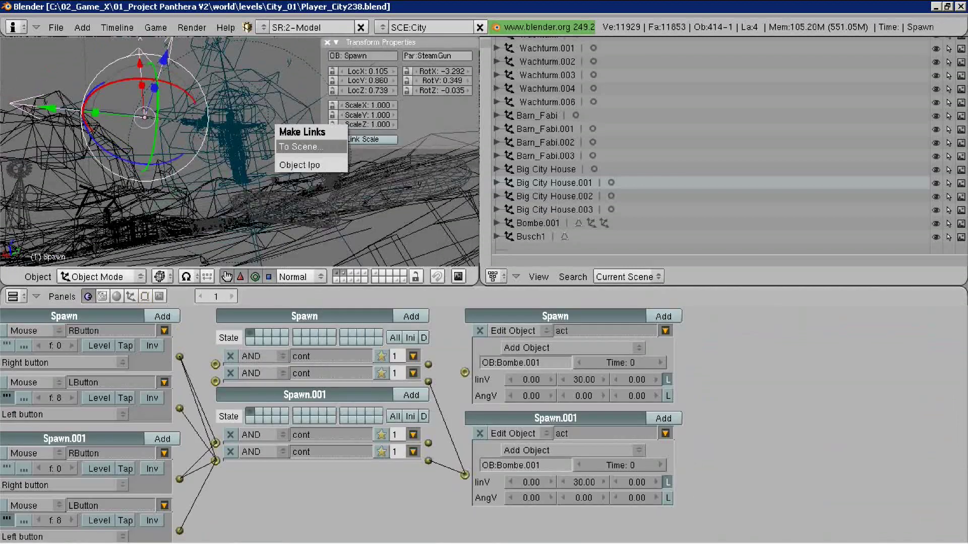
{"action": "key", "text": "Escape"}
{"action": "key", "text": "space"}
{"action": "key", "text": "u"}
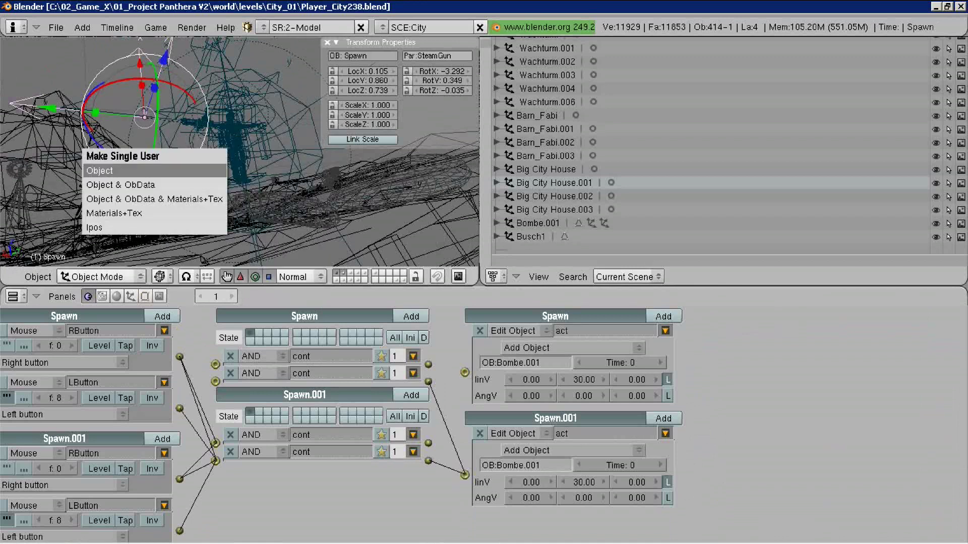
{"action": "key", "text": "Escape"}
- Make an extra Spawn duplicate, then undo it and bring up the add menu
{"action": "key", "text": "shift+d"}
{"action": "key", "text": "Return"}
{"action": "key", "text": "g"}
{"action": "key", "text": "Return"}
{"action": "key", "text": "ctrl+z"}
{"action": "key", "text": "space"}
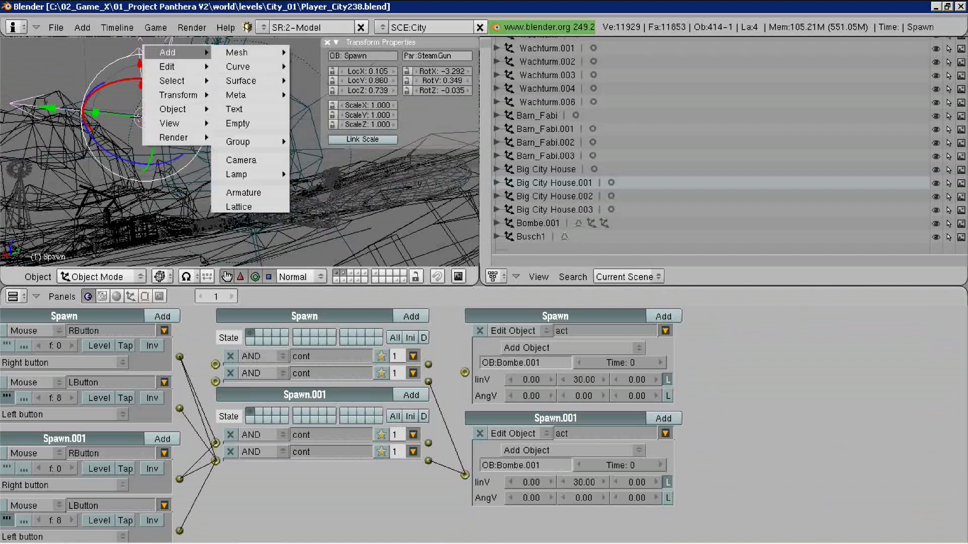
- Add an Empty and copy Spawn's game properties onto it via Copy Attributes
{"action": "left_click", "coordinate": [237, 123]}
{"action": "right_click", "coordinate": [232, 151], "text": "shift"}
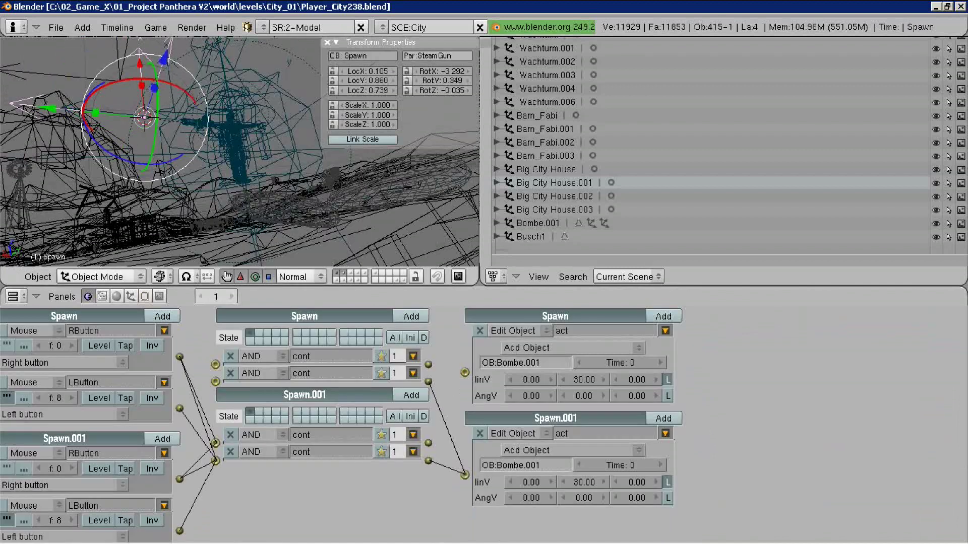
{"action": "right_click", "coordinate": [132, 99]}
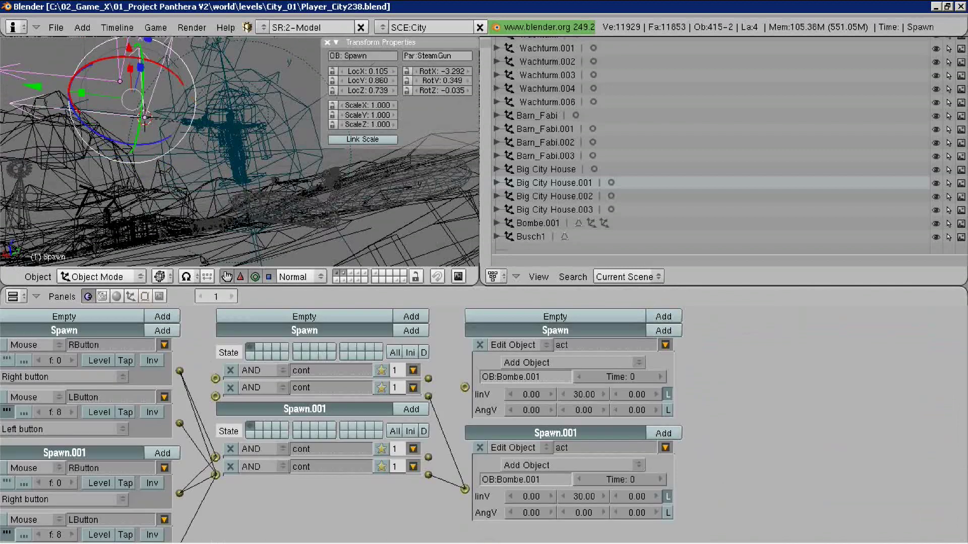
{"action": "key", "text": "ctrl+c"}
{"action": "mouse_move", "coordinate": [132, 100]}
{"action": "middle_mouse_down"}
{"action": "mouse_move", "coordinate": [179, 176]}
{"action": "mouse_move", "coordinate": [152, 212]}
{"action": "middle_mouse_up"}
{"action": "key", "text": "ctrl+c"}
{"action": "key", "text": "Escape"}
{"action": "key", "text": "ctrl+c"}
{"action": "left_click", "coordinate": [151, 268]}
- Copy Spawn's logic bricks onto the Empty, then delete that Empty
{"action": "middle_click_drag", "start_coordinate": [151, 269], "coordinate": [86, 209]}
{"action": "key", "text": "ctrl+c"}
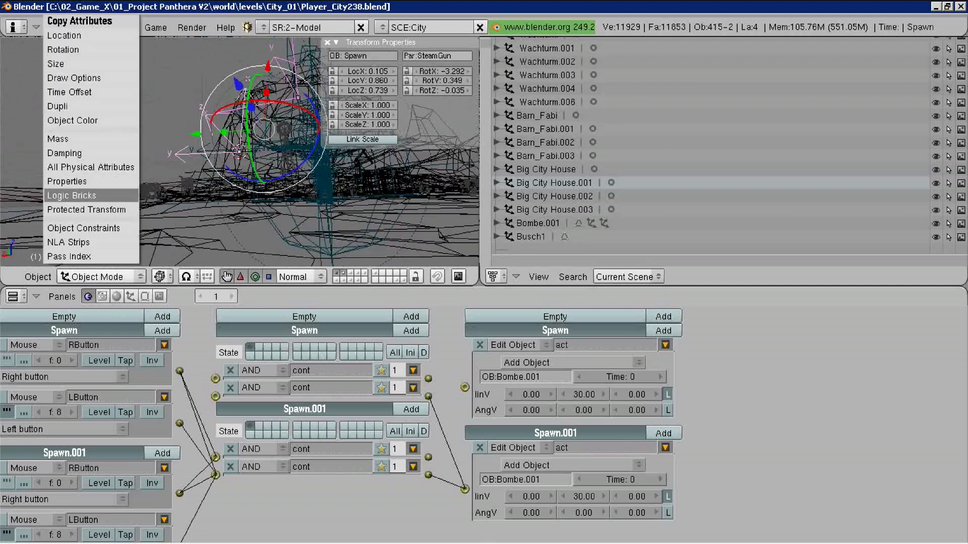
{"action": "key", "text": "Escape"}
{"action": "mouse_move", "coordinate": [151, 152]}
{"action": "middle_mouse_down"}
{"action": "mouse_move", "coordinate": [202, 166]}
{"action": "mouse_move", "coordinate": [227, 162]}
{"action": "middle_mouse_up"}
{"action": "left_click", "coordinate": [580, 464]}
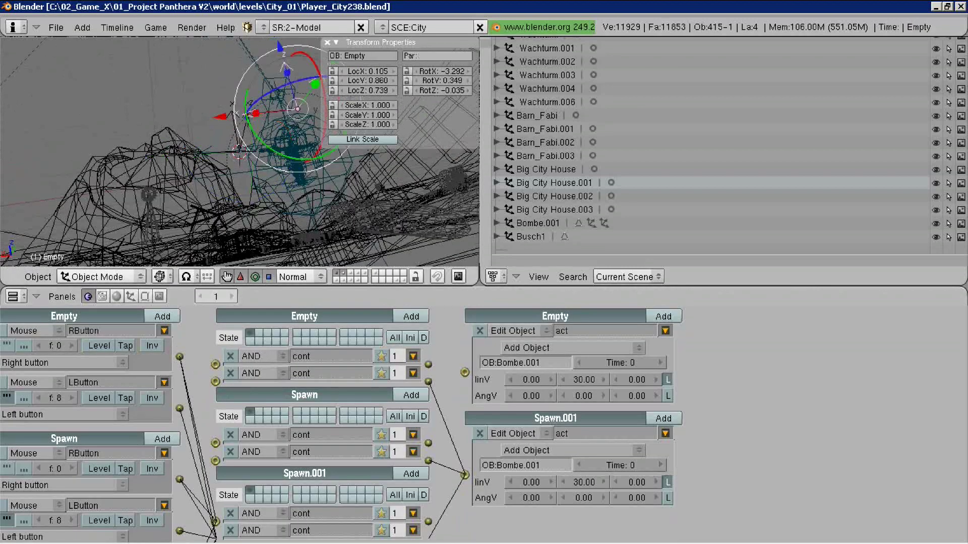
{"action": "key", "text": "x"}
{"action": "key", "text": "Return"}
- Add a fresh Empty and snap the 3D cursor onto Spawn
{"action": "key", "text": "space"}
{"action": "left_click", "coordinate": [303, 220]}
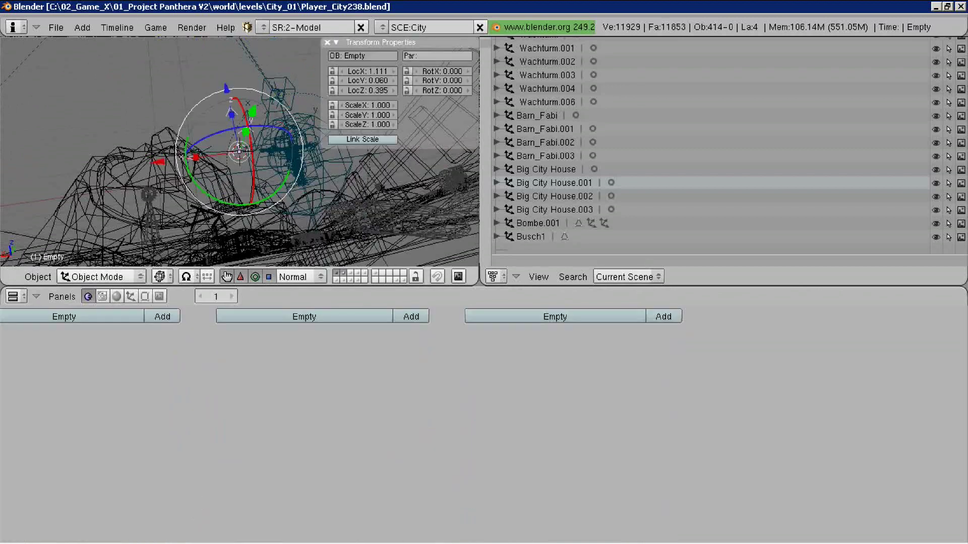
{"action": "right_click", "coordinate": [276, 147]}
{"action": "key", "text": "shift+s"}
{"action": "left_click", "coordinate": [242, 144]}
{"action": "key", "text": "ctrl+z"}
{"action": "key", "text": "ctrl+z"}
{"action": "key", "text": "ctrl+shift+z"}
{"action": "key", "text": "ctrl+s"}
{"action": "key", "text": "Return"}
- Snap the Empty to Spawn, parent it to Spawn, and move it along X
{"action": "key", "text": "shift+s"}
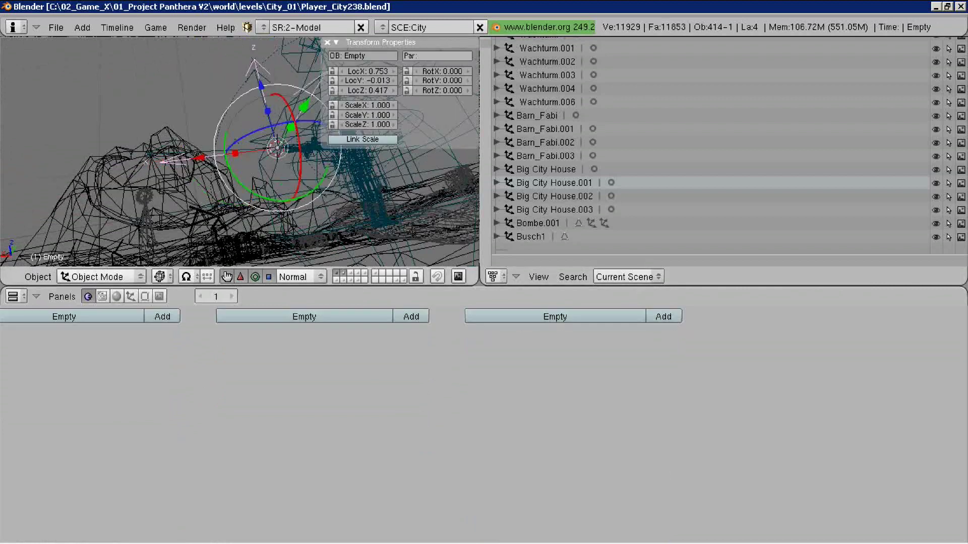
{"action": "key", "text": "ctrl+z"}
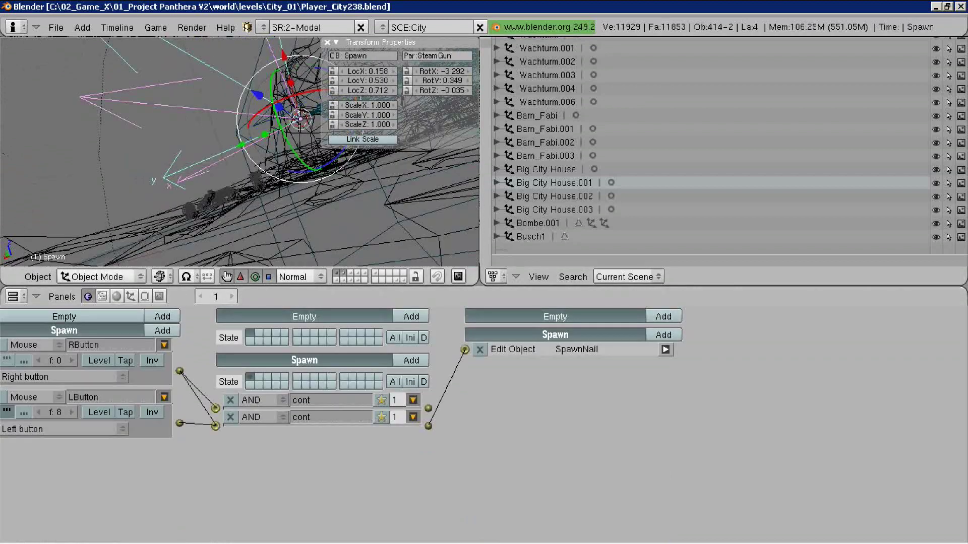
{"action": "key", "text": "ctrl+shift+z"}
{"action": "key", "text": "g"}
{"action": "key", "text": "Escape"}
{"action": "key", "text": "g"}
{"action": "key", "text": "x"}
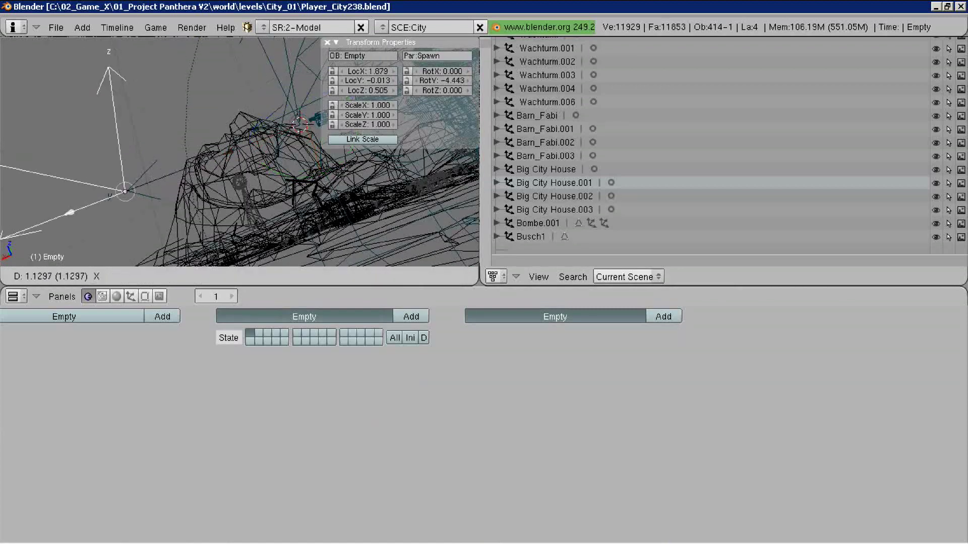
{"action": "key", "text": "Escape"}
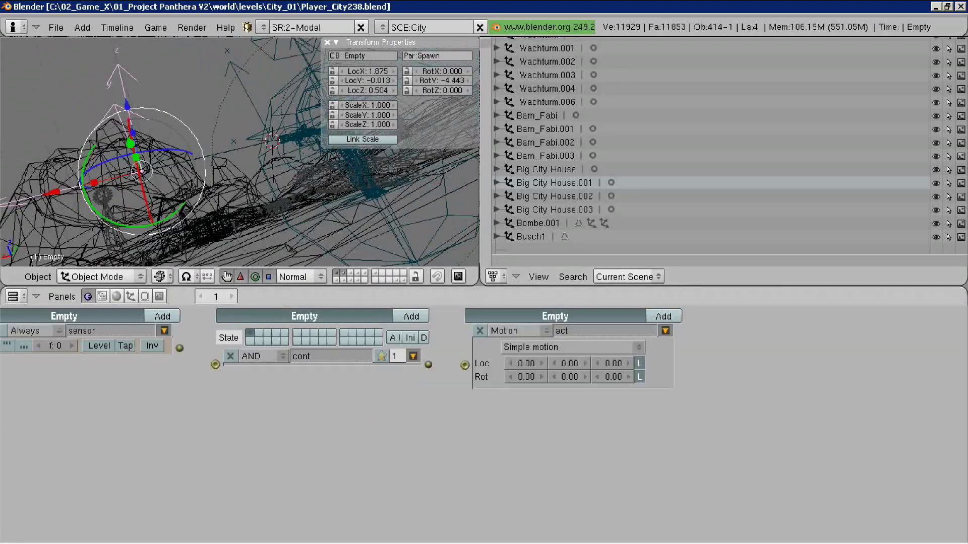
- Give the Empty two Mouse sensors for the left and right buttons
{"action": "left_click", "coordinate": [307, 358]}
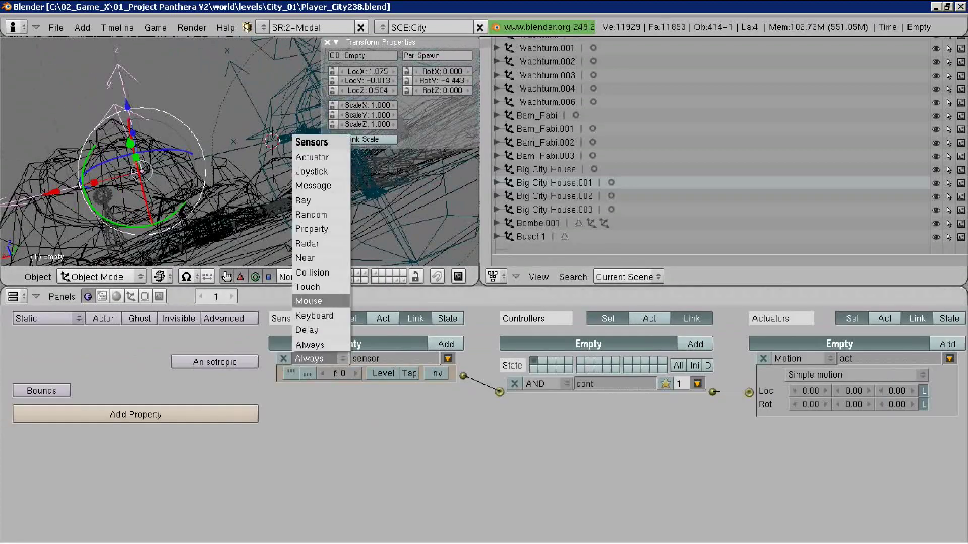
{"action": "left_click", "coordinate": [312, 303]}
{"action": "left_click", "coordinate": [446, 344]}
{"action": "left_click", "coordinate": [310, 410]}
{"action": "left_click", "coordinate": [309, 354]}
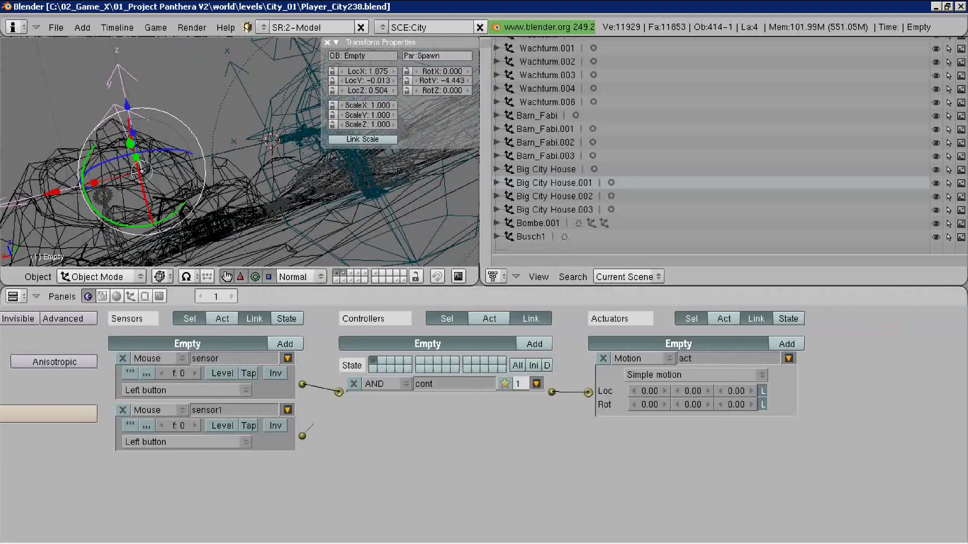
- Make the actuator an Edit Object Add Object for Bombe.001, confirming the object's name
{"action": "left_click", "coordinate": [640, 358]}
{"action": "left_click", "coordinate": [617, 257]}
{"action": "left_click", "coordinate": [537, 223]}
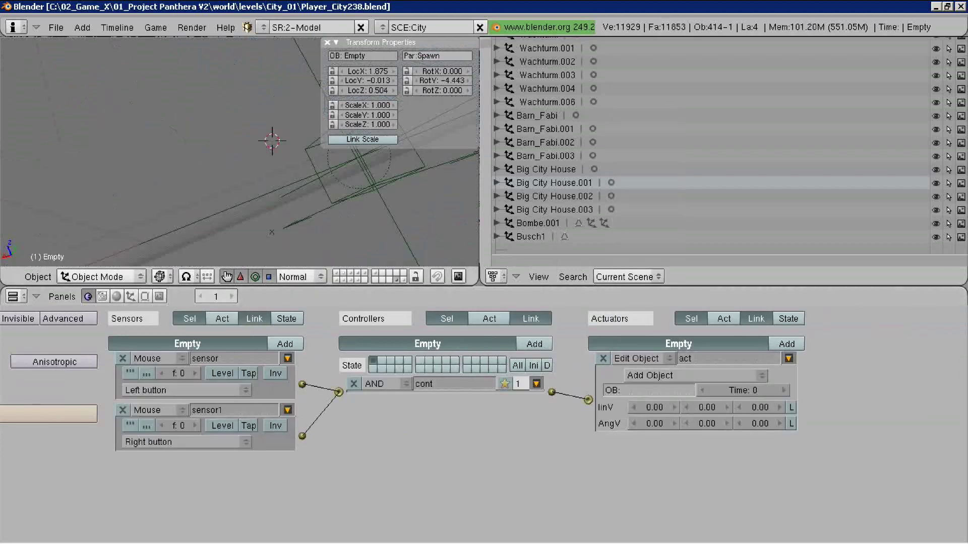
{"action": "key", "text": "F9"}
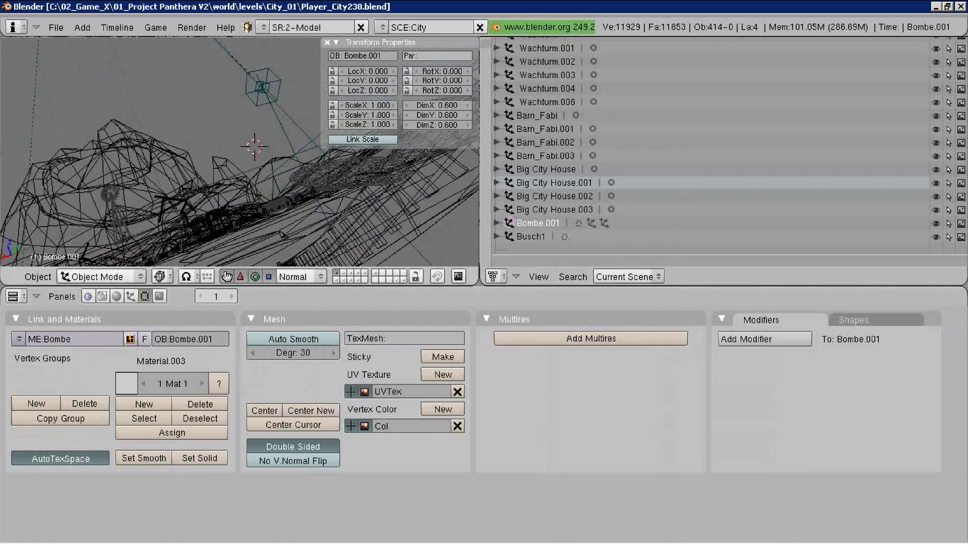
{"action": "type", "text": "Bombe.001"}
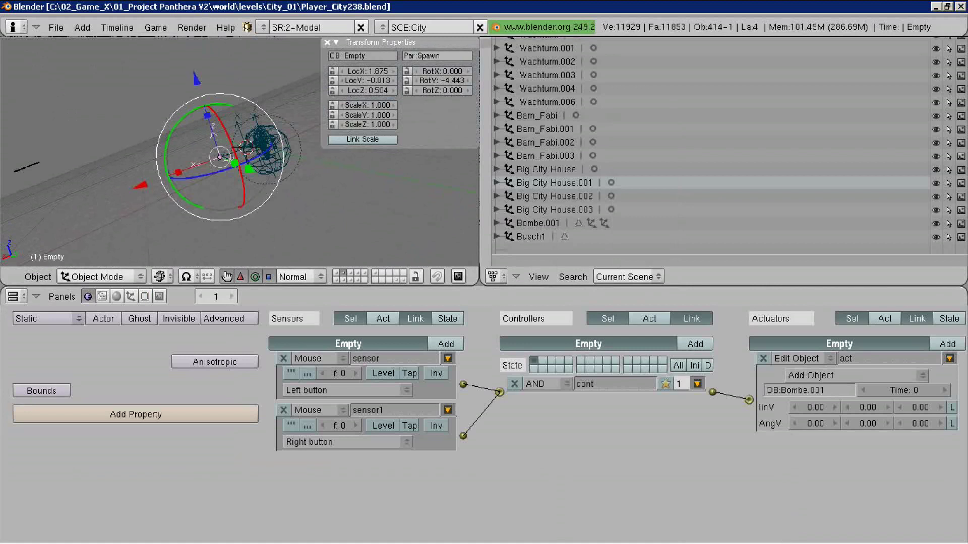
{"action": "type", "text": "p"}
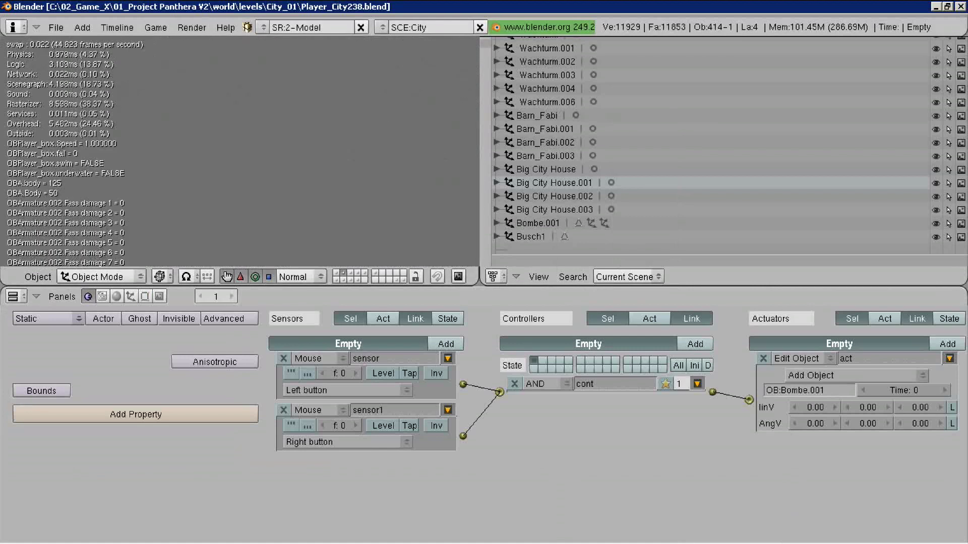
- Switch the viewport to solid shading, frame the character, and start a game test
{"action": "key", "text": "Escape"}
{"action": "left_click", "coordinate": [160, 277]}
{"action": "left_click", "coordinate": [166, 236]}
{"action": "left_click", "coordinate": [155, 27]}
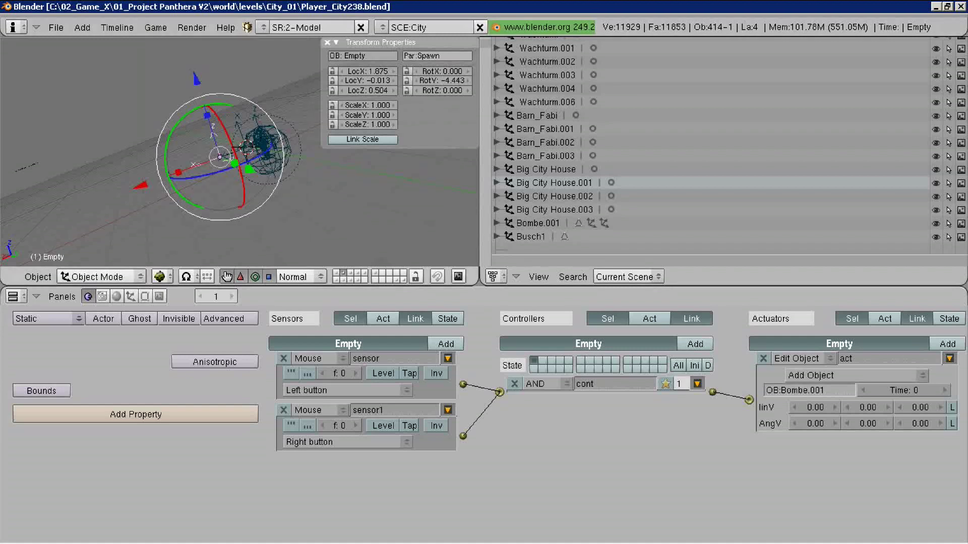
{"action": "middle_click_drag", "start_coordinate": [242, 151], "coordinate": [282, 141]}
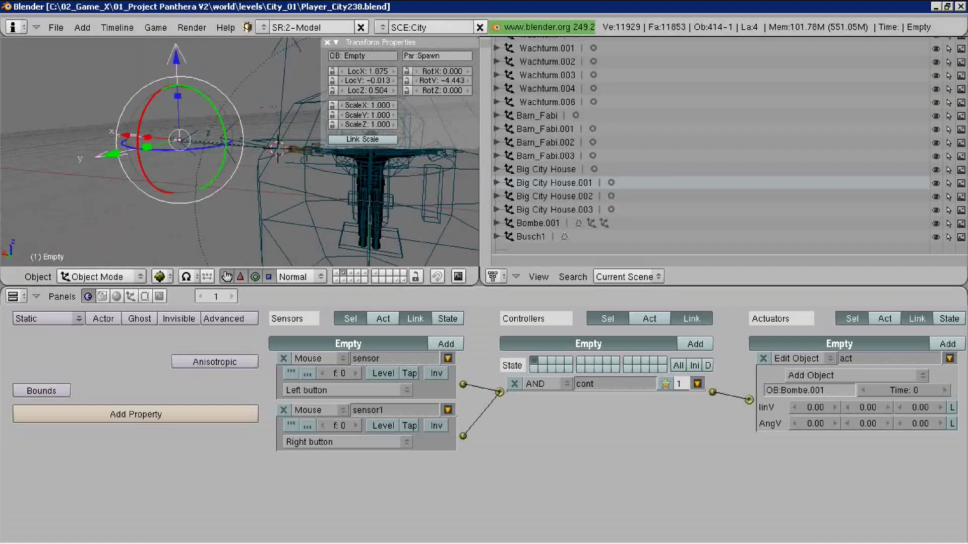
{"action": "key", "text": "p"}
- Run another game test of the bomb firing
{"action": "key", "text": "Escape"}
{"action": "left_click", "coordinate": [155, 28]}
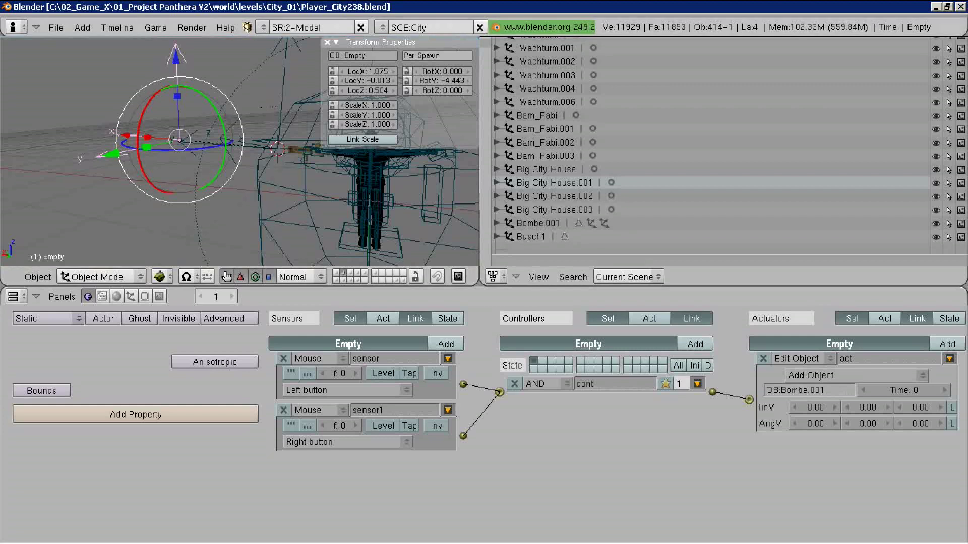
{"action": "key", "text": "p"}
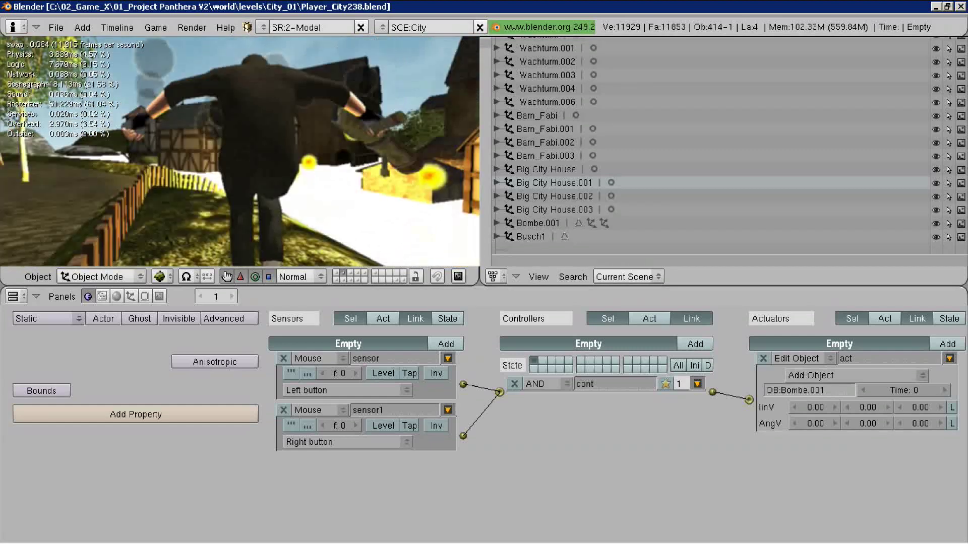
{"action": "key", "text": "Escape"}
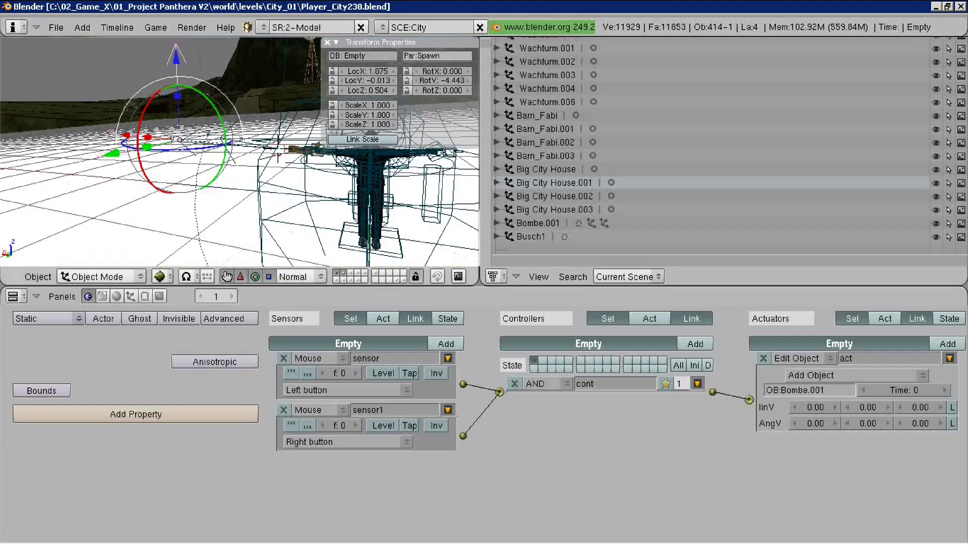
- Delete the stray Plane object and return the viewport to textured shading
{"action": "mouse_move", "coordinate": [278, 154]}
{"action": "middle_mouse_down"}
{"action": "mouse_move", "coordinate": [242, 152]}
{"action": "mouse_move", "coordinate": [241, 182]}
{"action": "middle_mouse_up"}
{"action": "right_click", "coordinate": [241, 150]}
{"action": "left_click", "coordinate": [159, 277]}
{"action": "left_click", "coordinate": [167, 257]}
{"action": "left_click", "coordinate": [242, 205]}
{"action": "left_click", "coordinate": [160, 277]}
{"action": "left_click", "coordinate": [181, 208]}
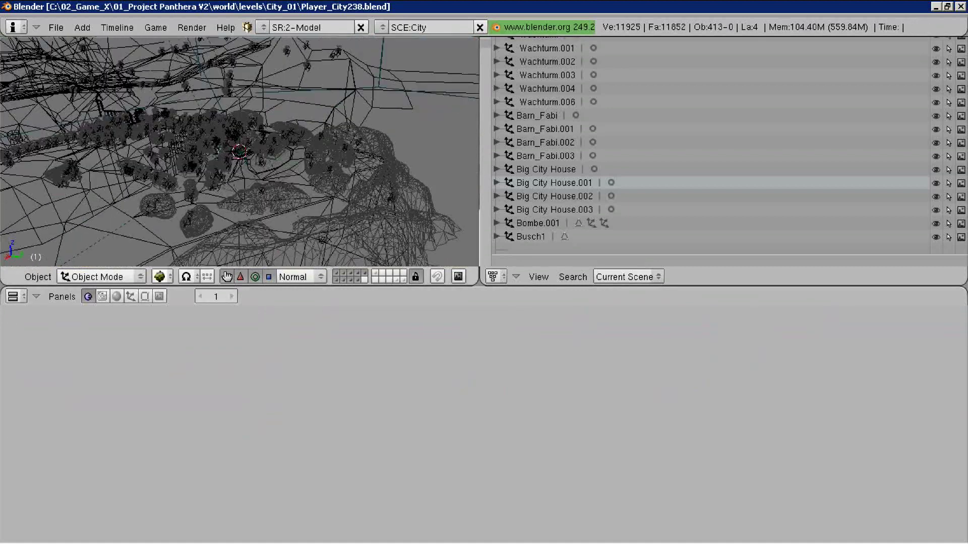
{"action": "scroll", "coordinate": [239, 151], "scroll_direction": "up", "scroll_amount": 2}
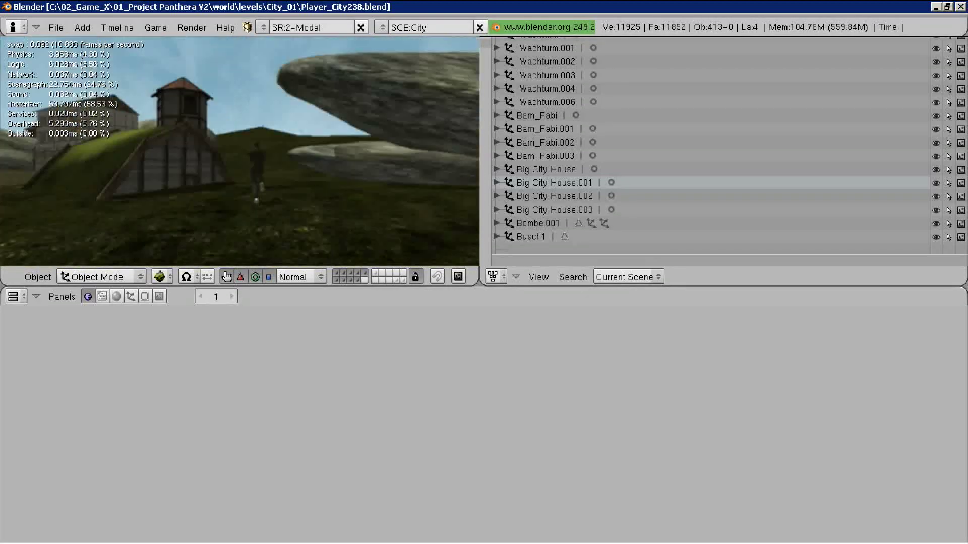
{"action": "key", "text": "Escape"}
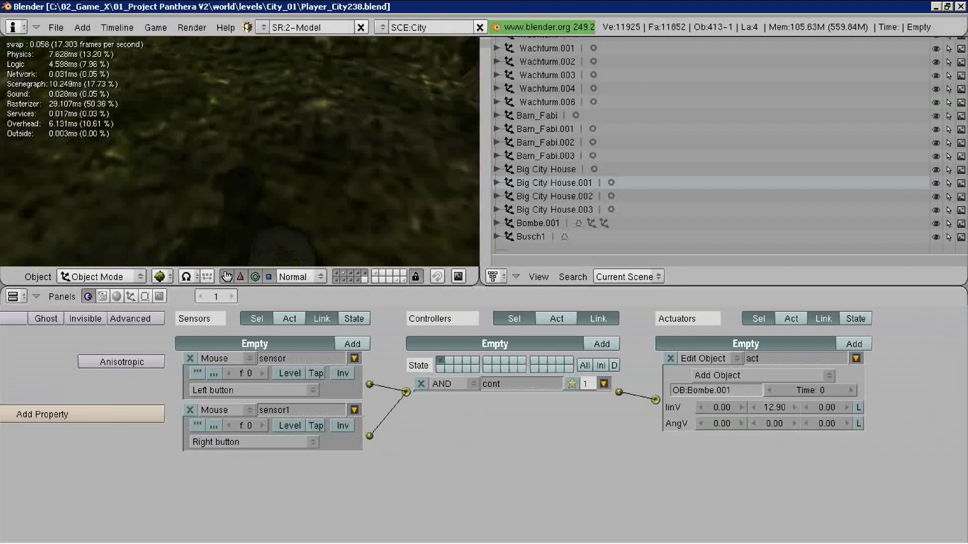
- Set the bomb's launch velocity to Y 0 and Z 10 in the Edit Object actuator
{"action": "key", "text": "Escape"}
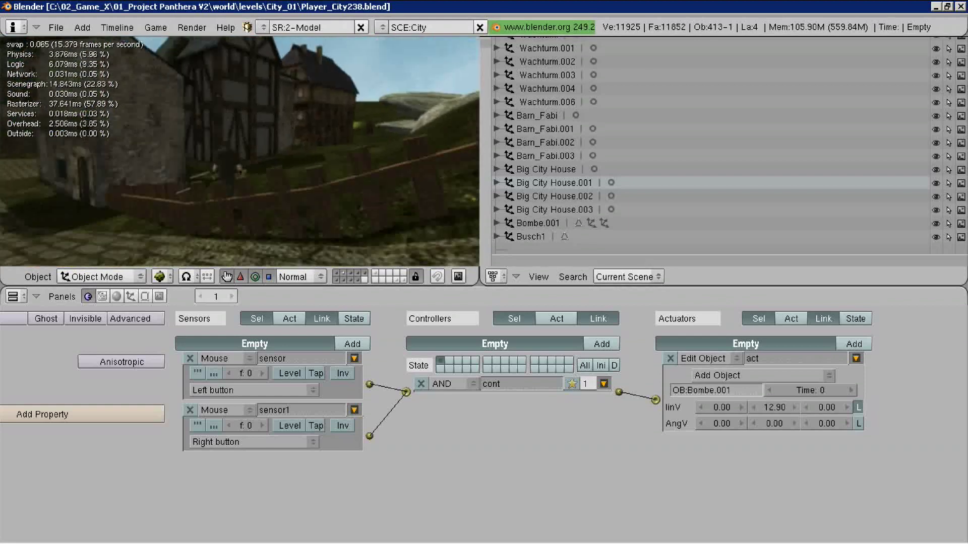
{"action": "key", "text": "Escape"}
{"action": "left_click", "coordinate": [774, 407]}
{"action": "type", "text": "0"}
{"action": "key", "text": "Tab"}
{"action": "type", "text": "10"}
{"action": "key", "text": "Return"}
- Test-run the game, then maximize the 3D view
{"action": "left_click", "coordinate": [156, 27]}
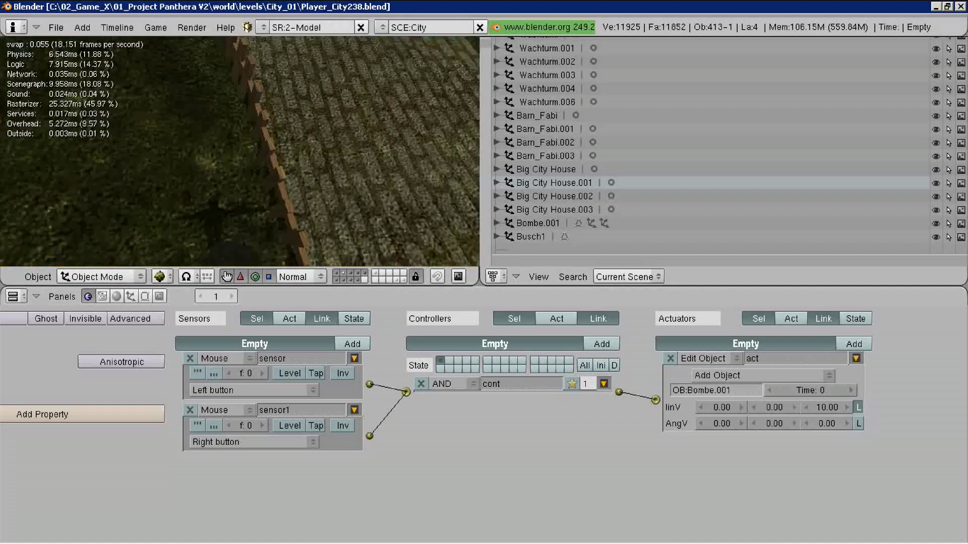
{"action": "key", "text": "Escape"}
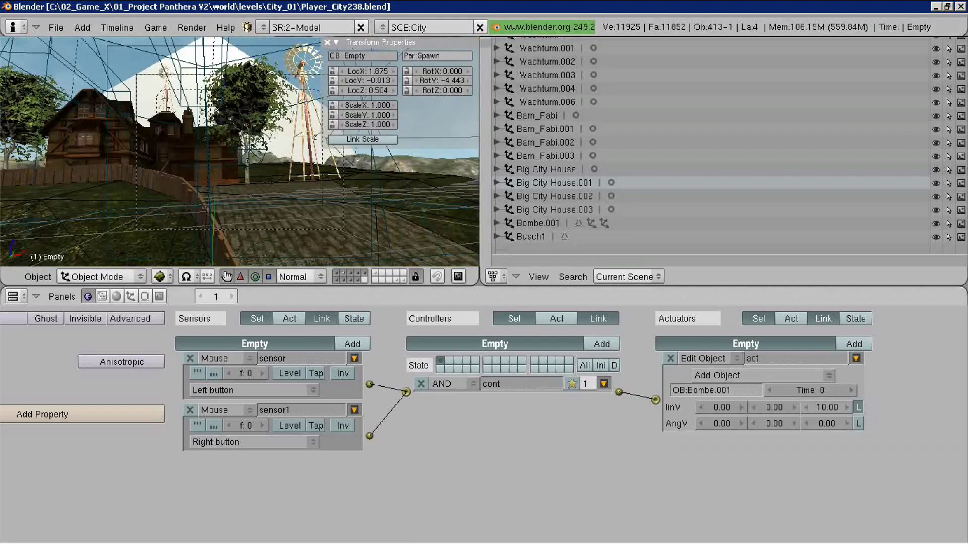
{"action": "key", "text": "ctrl+Up"}
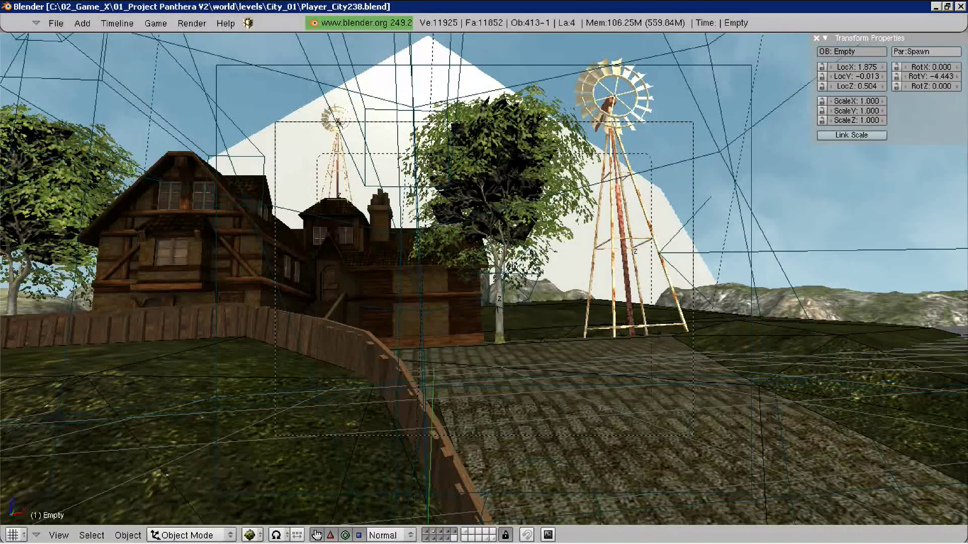
- Play-test the game in the maximized view, then restore the split layout with logic bricks
{"action": "key", "text": "p"}
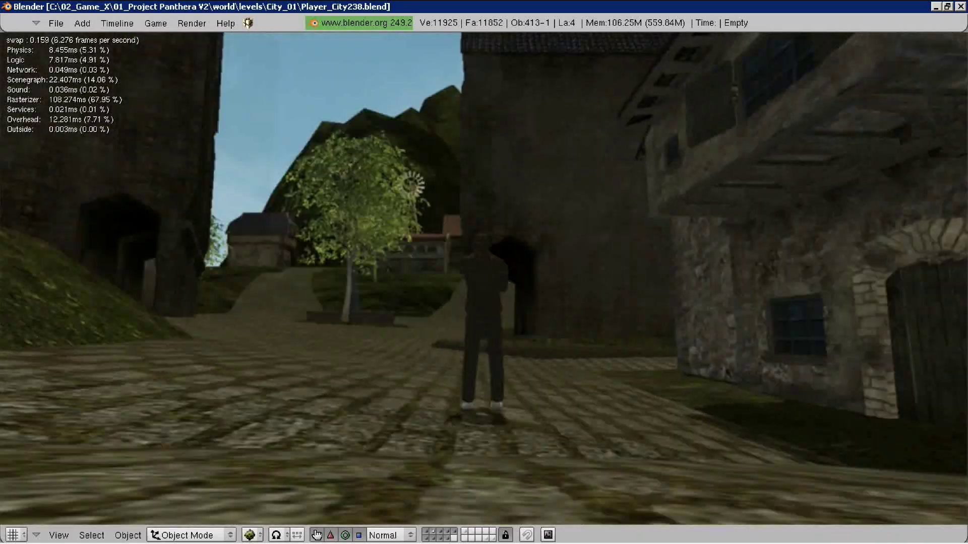
{"action": "key", "text": "Escape"}
{"action": "key", "text": "ctrl+Down"}
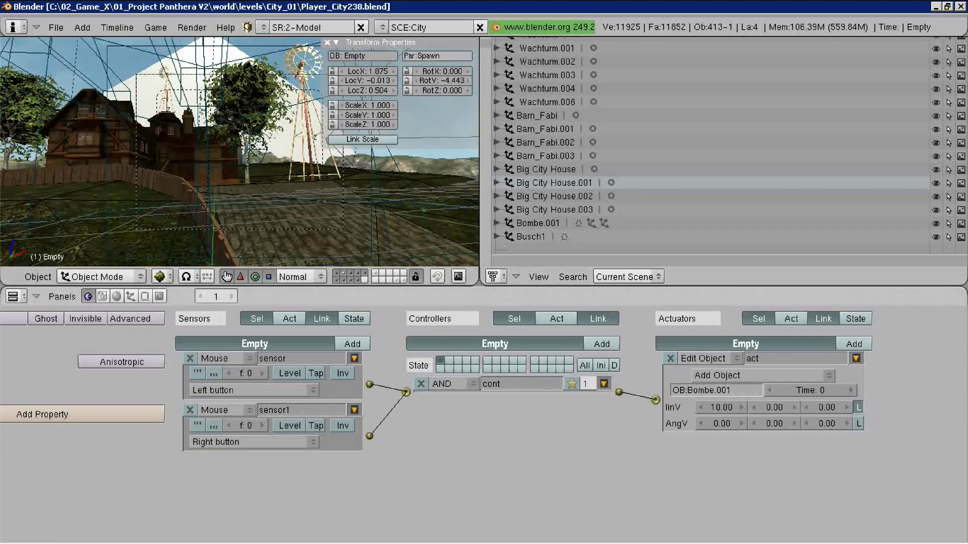
- Set the bomb's X launch velocity to 30
{"action": "left_click", "coordinate": [721, 407]}
{"action": "type", "text": "0"}
{"action": "key", "text": "Return"}
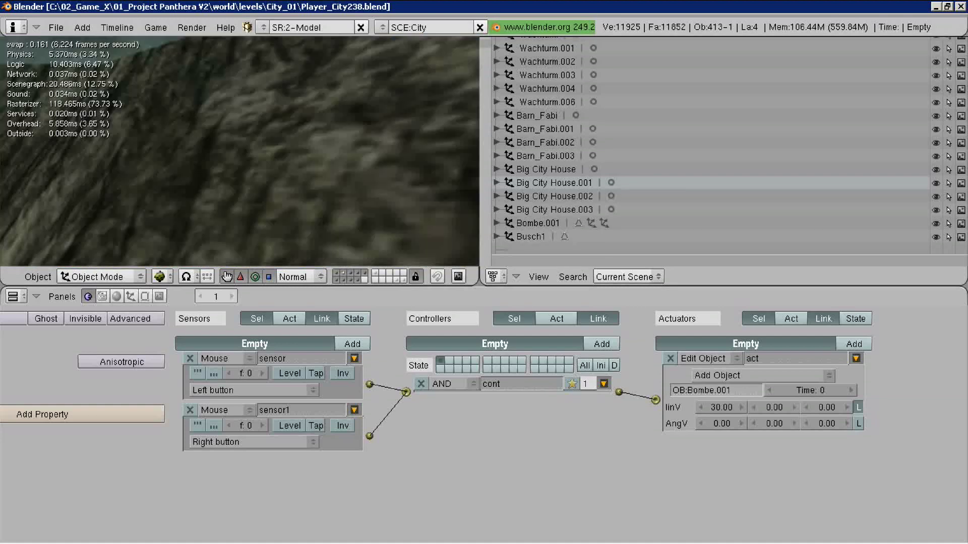
- Run another game test and cancel an accidental resize of the bomb
{"action": "key", "text": "Escape"}
{"action": "key", "text": "p"}
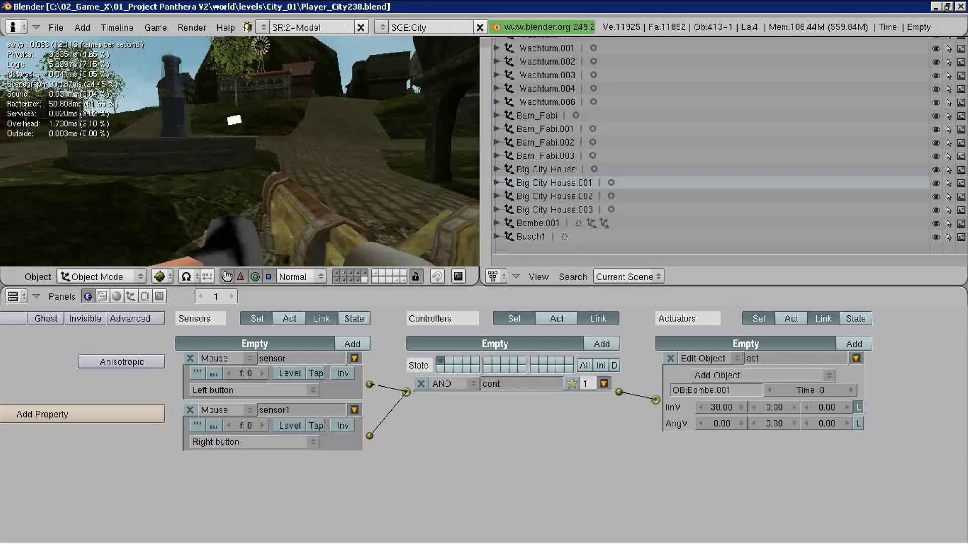
{"action": "key", "text": "Escape"}
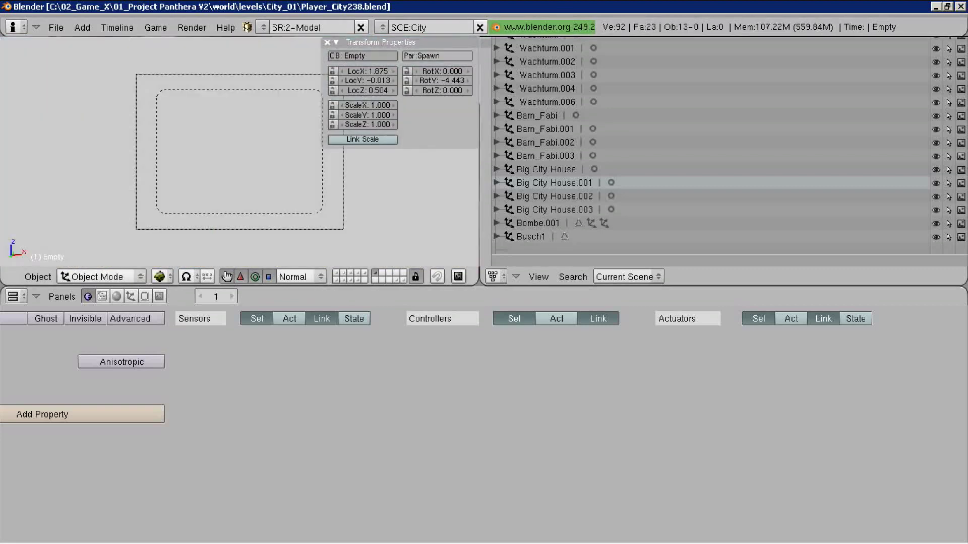
{"action": "key", "text": "s"}
{"action": "key", "text": "Escape"}
- Try Triangle Mesh collision bounds on the bomb, revert to Box, and play-test
{"action": "left_click", "coordinate": [124, 390]}
{"action": "left_click", "coordinate": [123, 305]}
{"action": "left_click", "coordinate": [123, 390]}
{"action": "left_click", "coordinate": [101, 376]}
{"action": "key", "text": "p"}
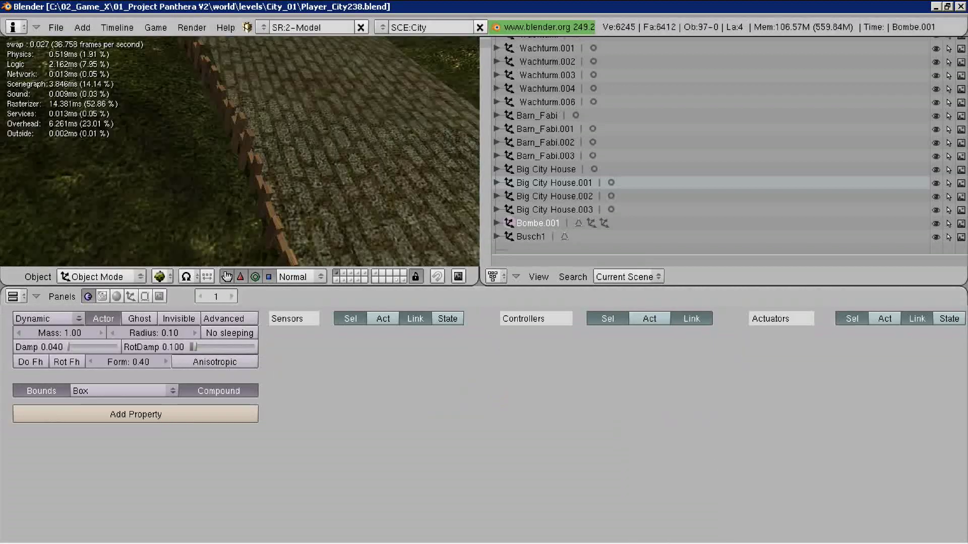
{"action": "key", "text": "Escape"}
{"action": "key", "text": "p"}
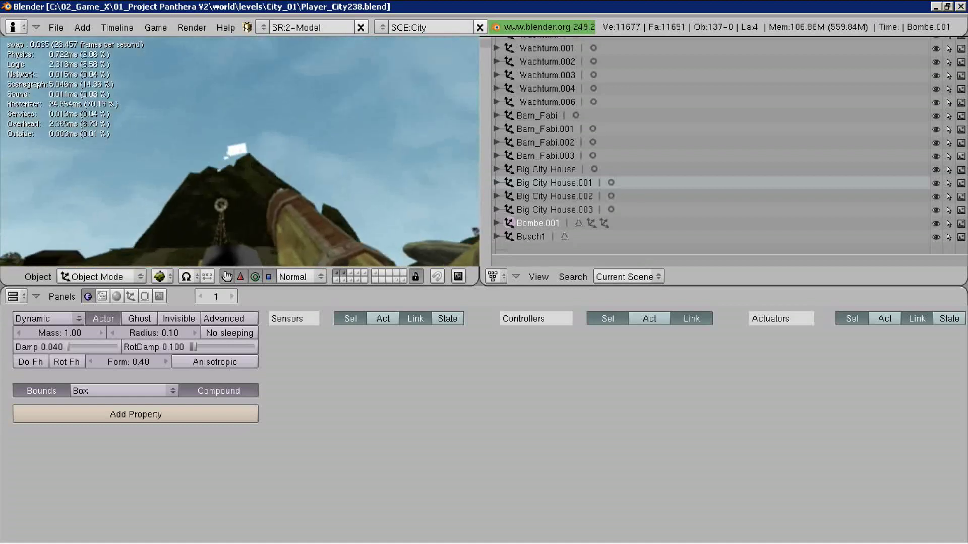
{"action": "key", "text": "Escape"}
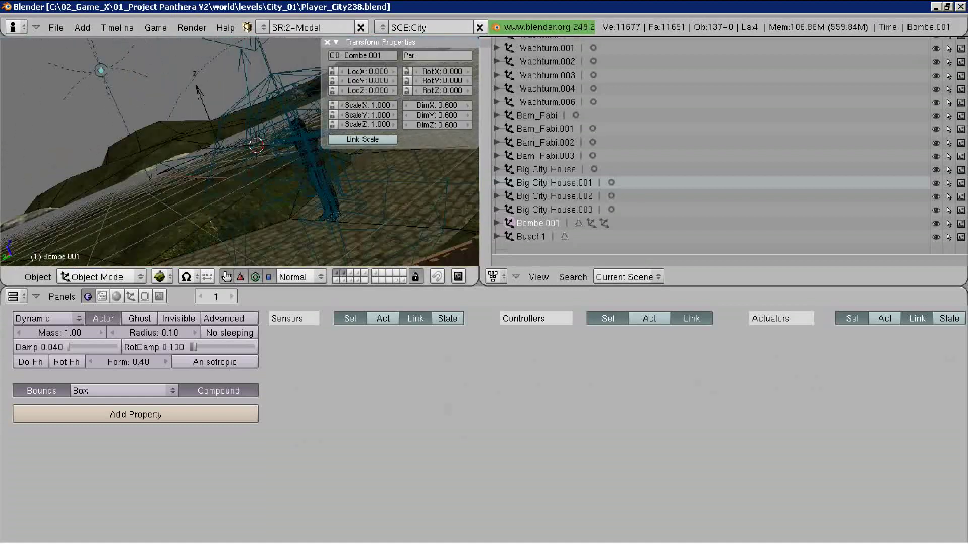
- Set the spawn Empty's Bombe.001 X launch velocity to 50 and play-test it
{"action": "right_click", "coordinate": [185, 148]}
{"action": "left_click", "coordinate": [815, 408]}
{"action": "type", "text": "50"}
{"action": "key", "text": "Return"}
{"action": "key", "text": "p"}
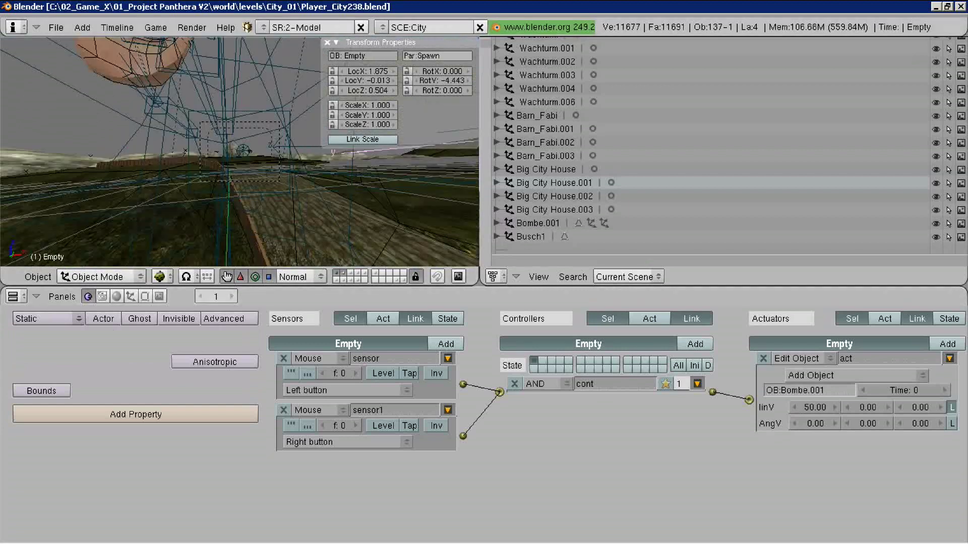
{"action": "key", "text": "p"}
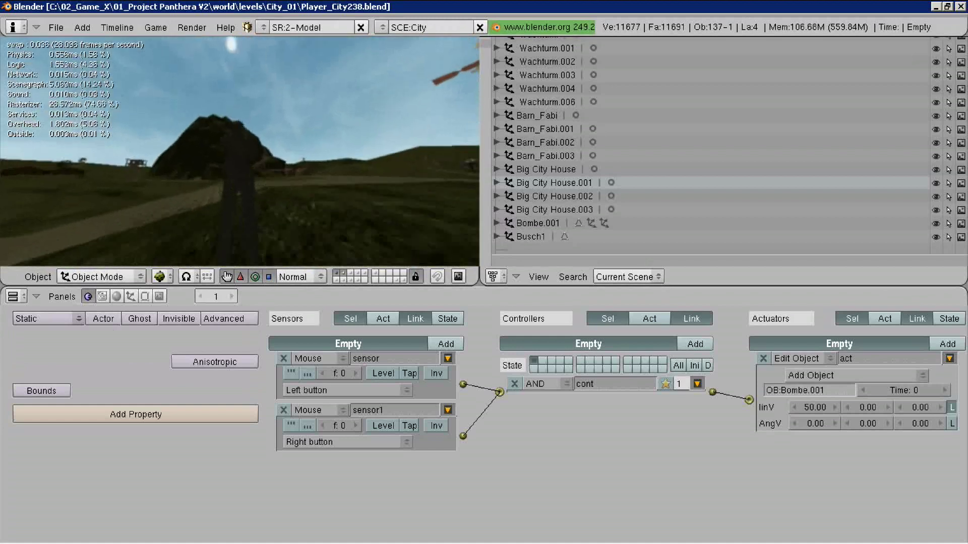
{"action": "key", "text": "Escape"}
- Play-test the level with the 3D view maximized, then restore the split layout
{"action": "key", "text": "p"}
{"action": "key", "text": "Escape"}
{"action": "key", "text": "ctrl+Up"}
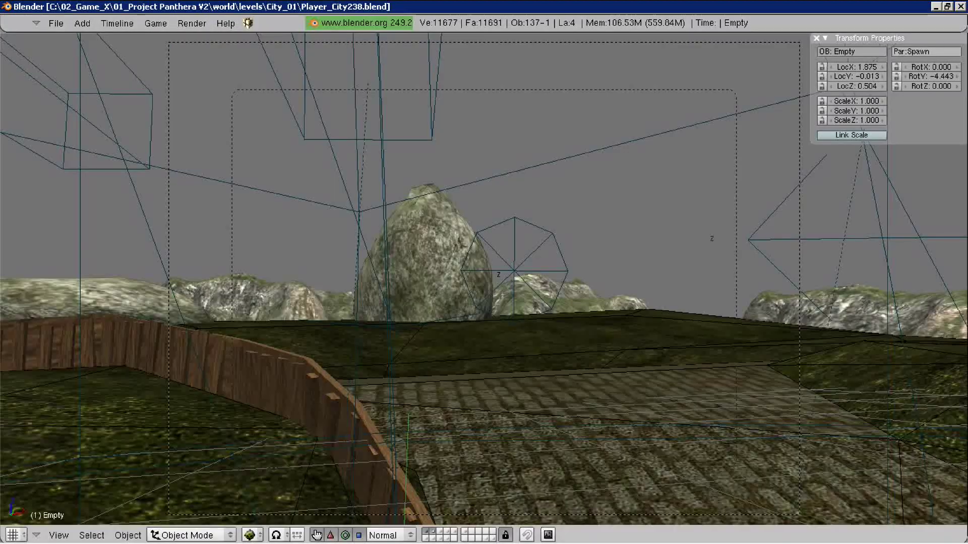
{"action": "key", "text": "p"}
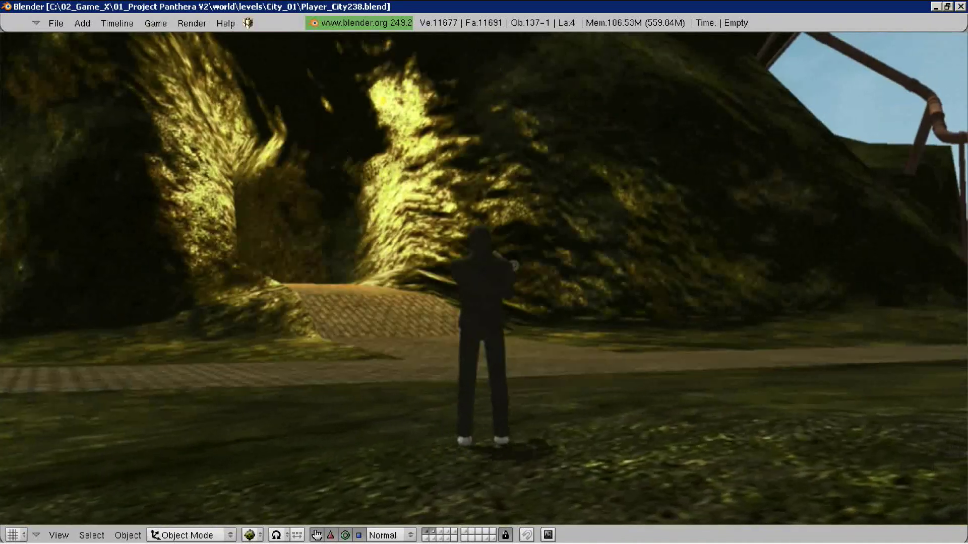
{"action": "key", "text": "Escape"}
{"action": "key", "text": "ctrl+Up"}
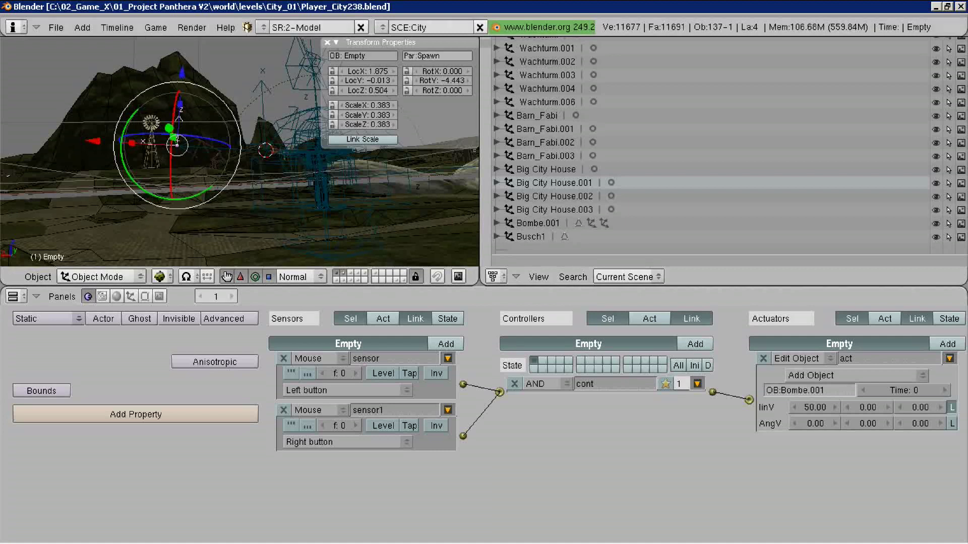
- Start the game engine in the 3D viewport to test bomb firing
{"action": "key", "text": "p"}
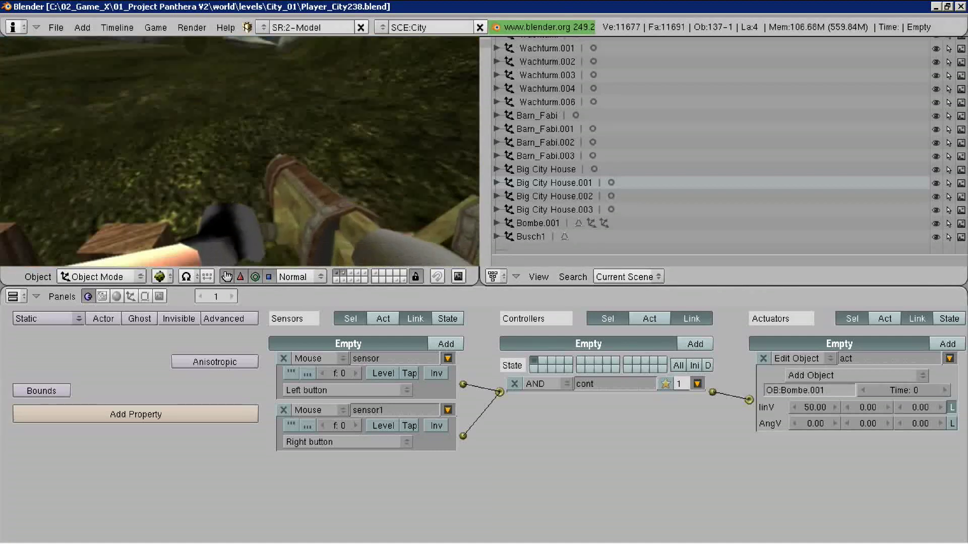